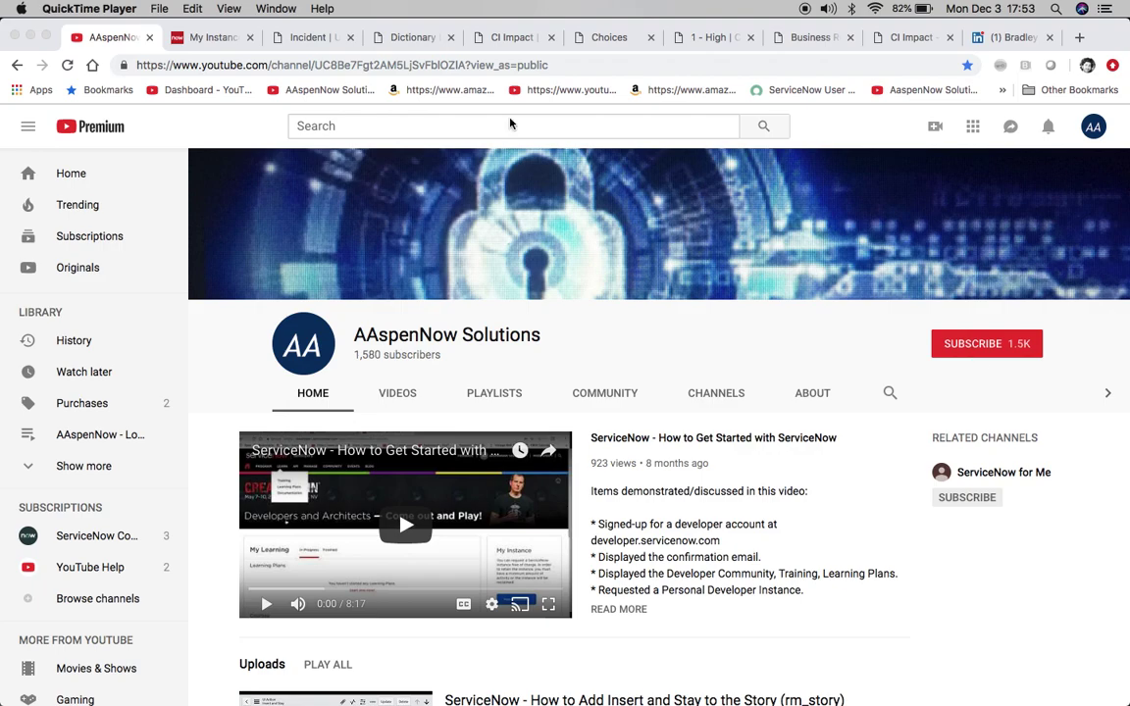
- Bring up the new ServiceNow incident form with Impact and Urgency defaulting to 3 - Low
left_click(290, 40)
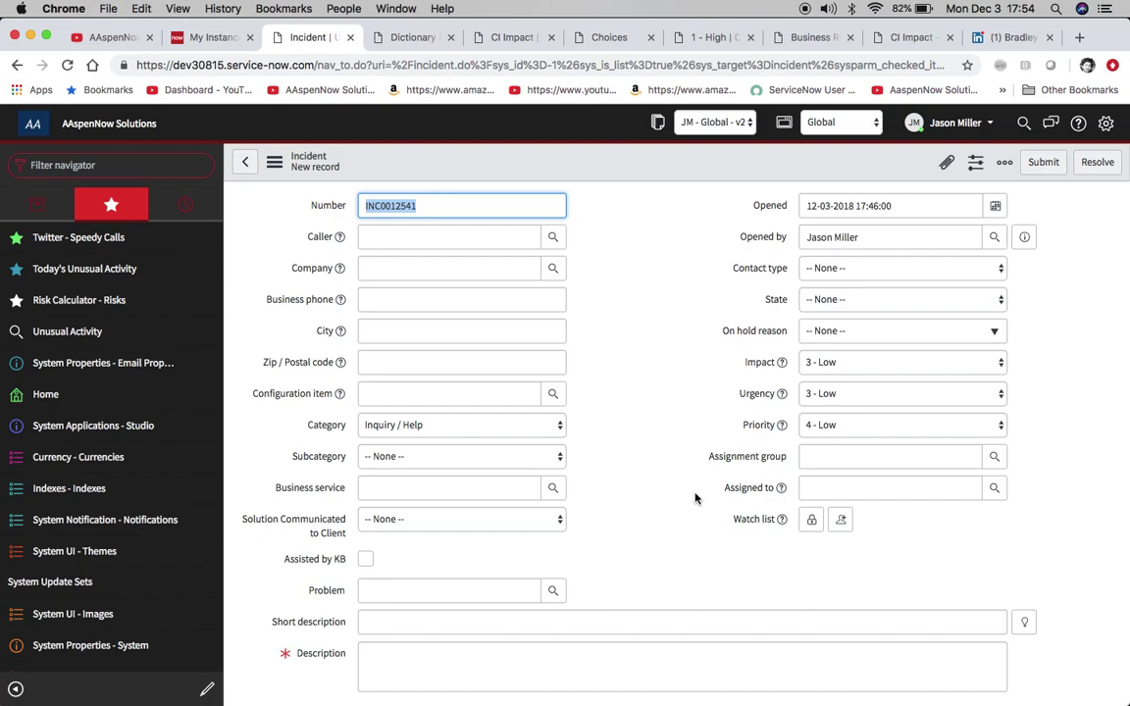
- Show the Dictionary Entries list filtered to the cmdb_ci table's CI Impact (u_ci_impact) choice field
left_click(409, 40)
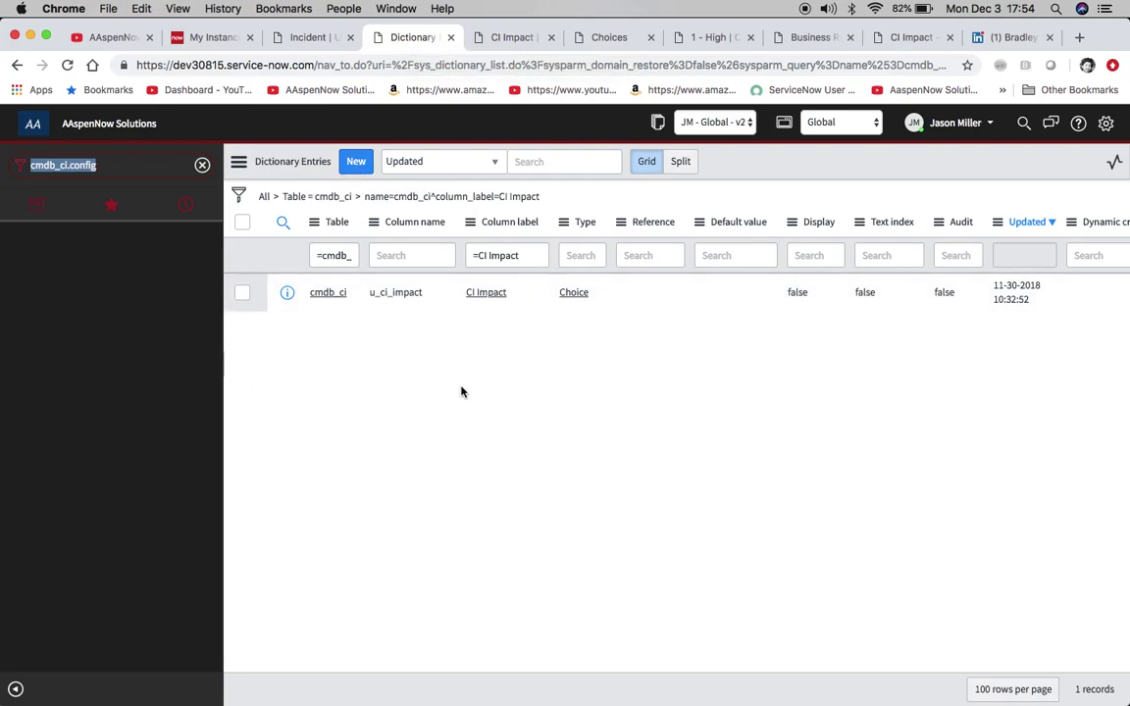
- Open the CI Impact dictionary entry, check its table and u_ci_impact column, and scroll to its choices
left_click(503, 42)
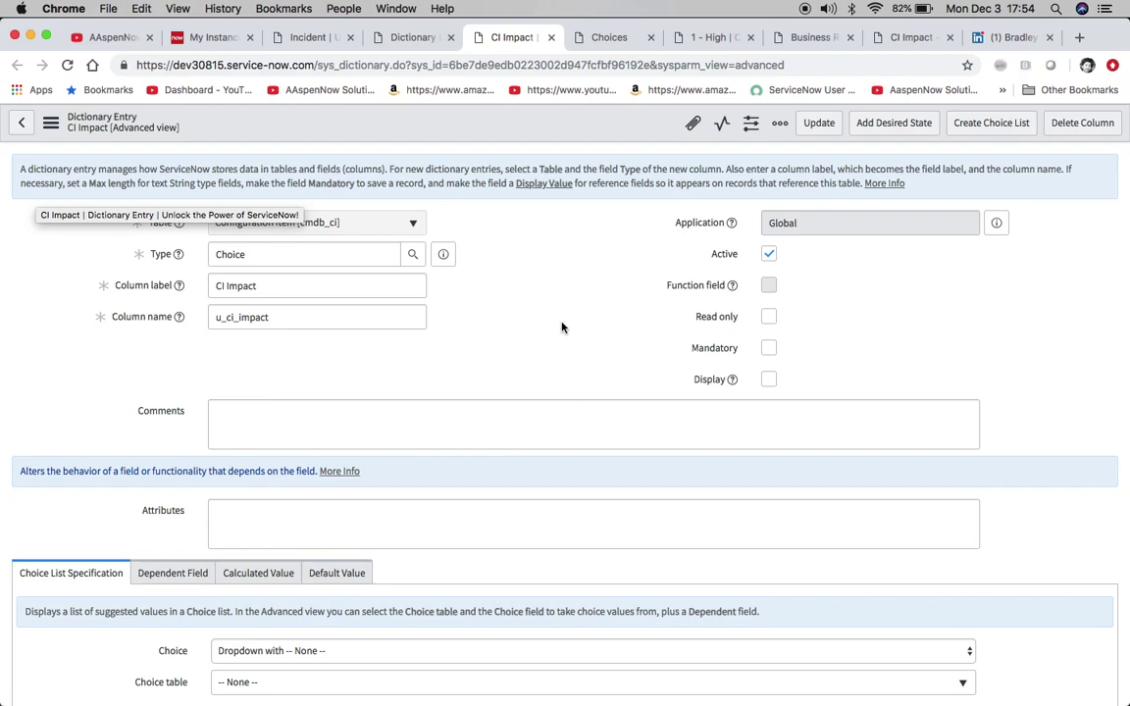
left_click(367, 226)
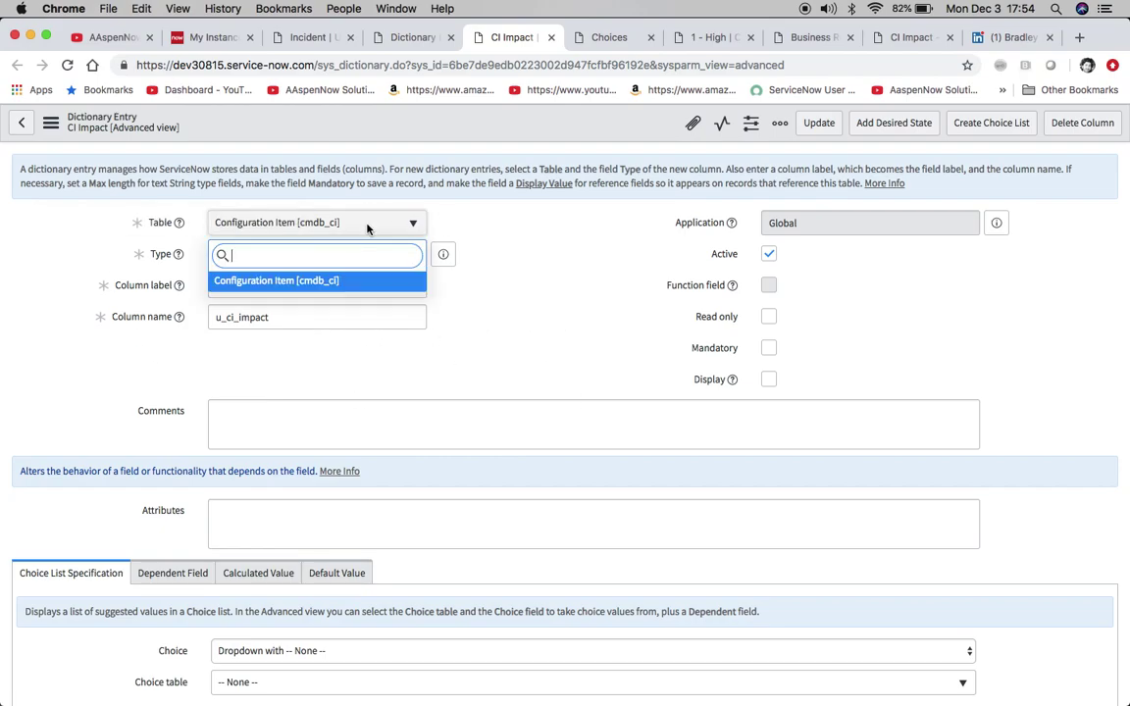
left_click(454, 211)
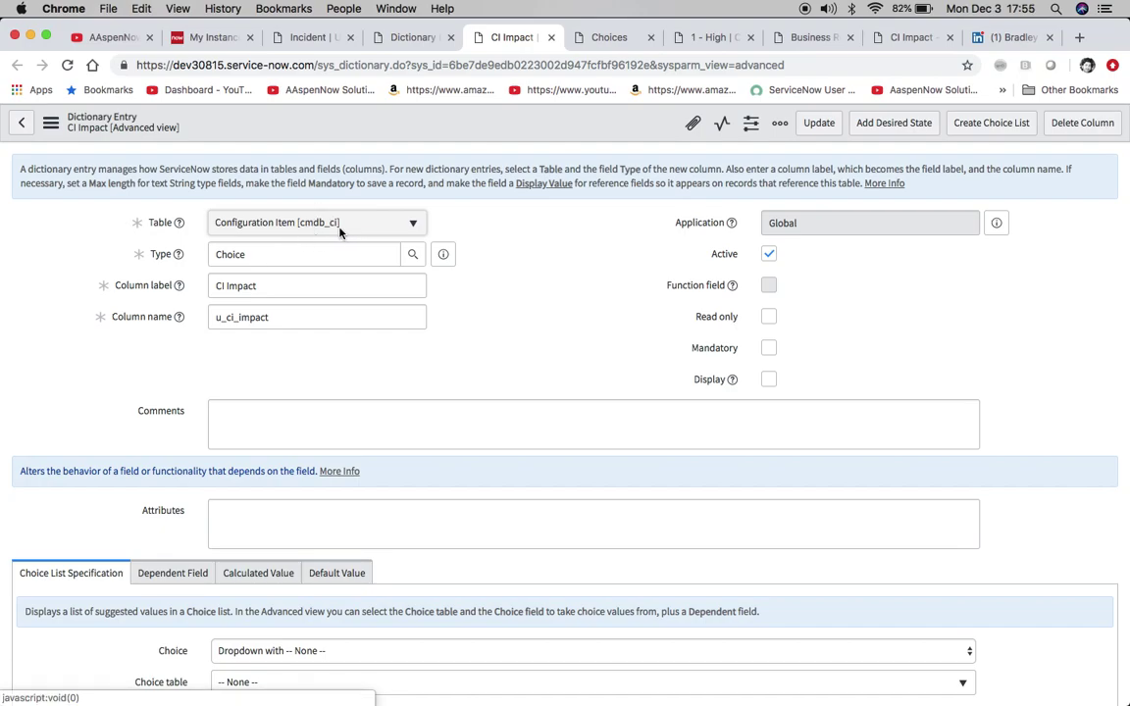
scroll(487, 336, "down", 2)
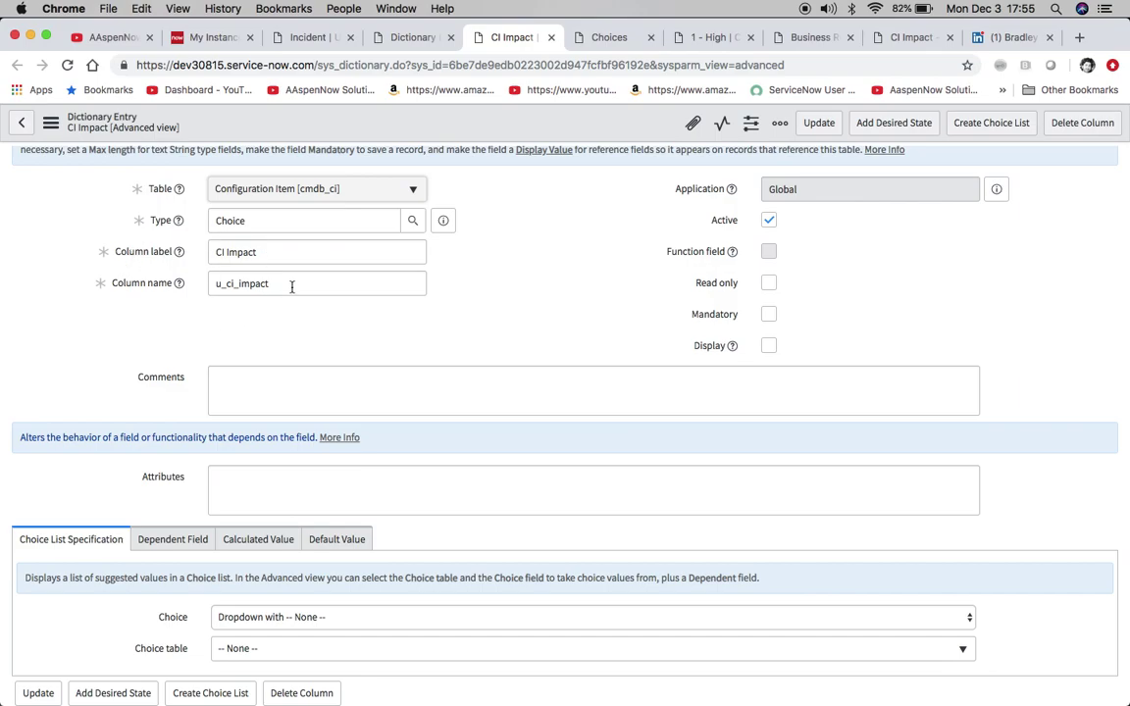
left_click_drag(292, 286, 182, 280)
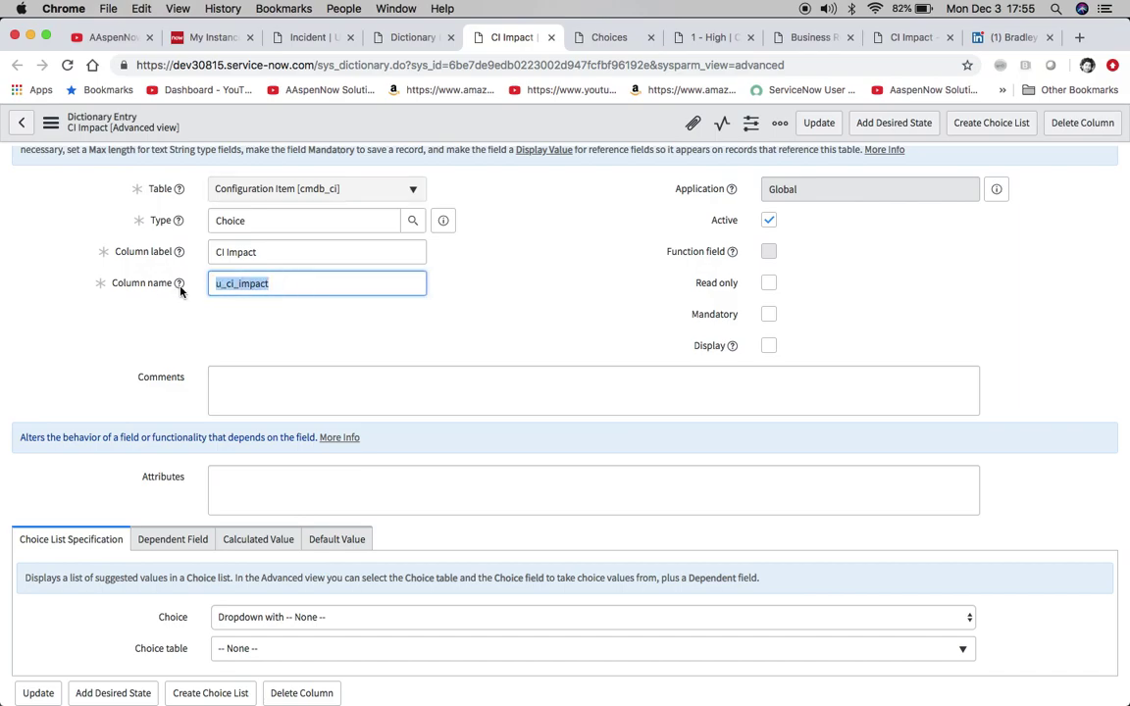
left_click(146, 354)
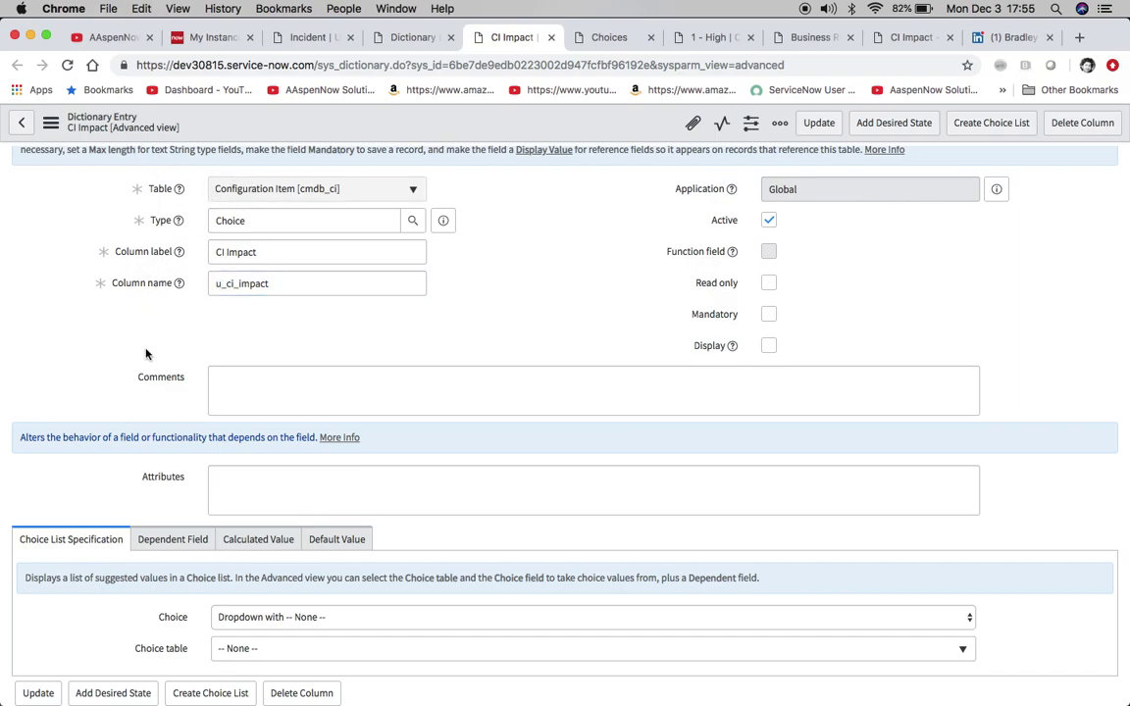
scroll(145, 354, "down", 10)
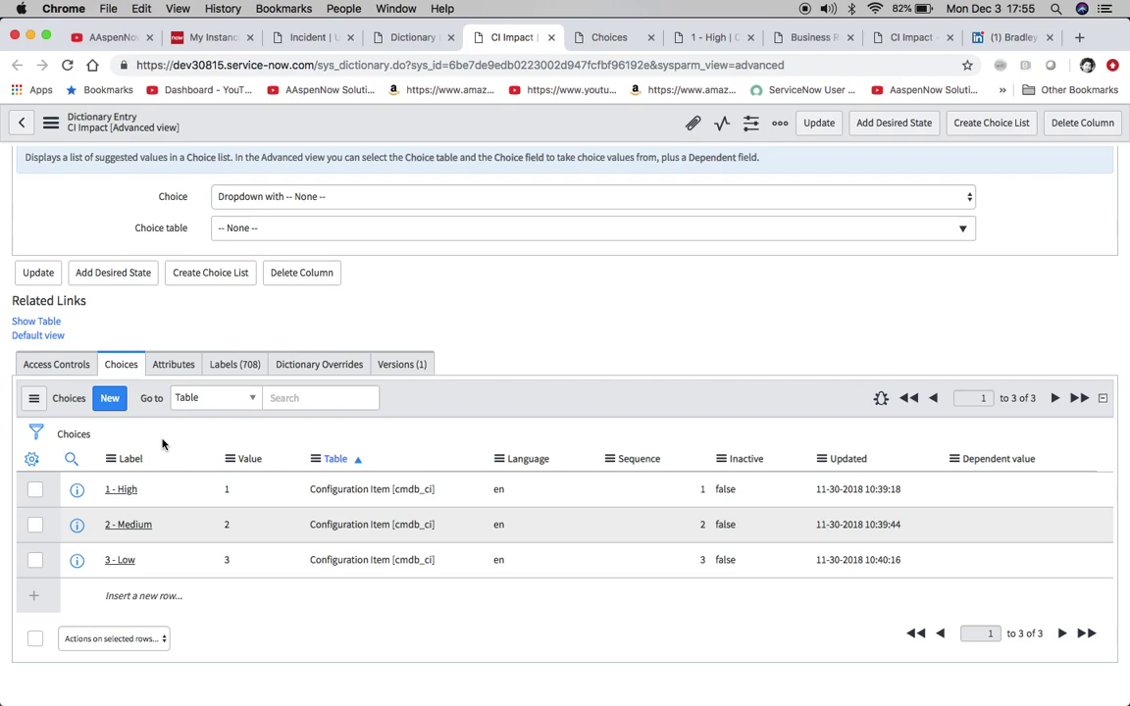
- Show the Choices list for Element impact: 1 - High, 2 - Medium, 3 - Low
right_click(74, 437)
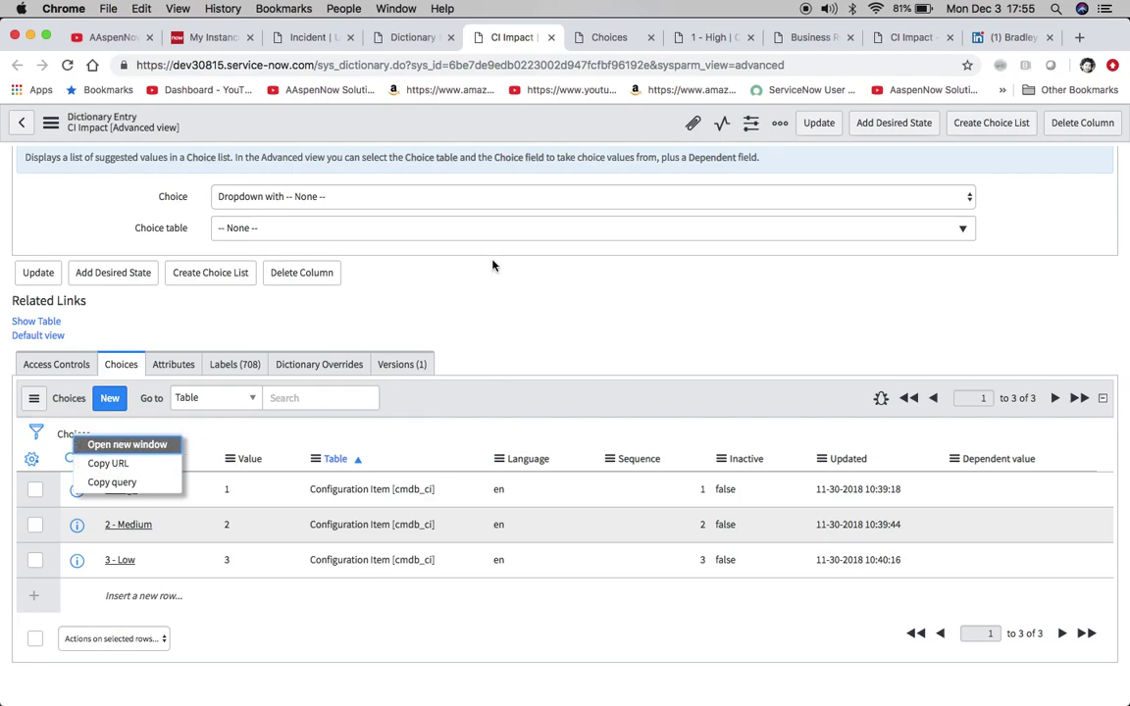
left_click(594, 37)
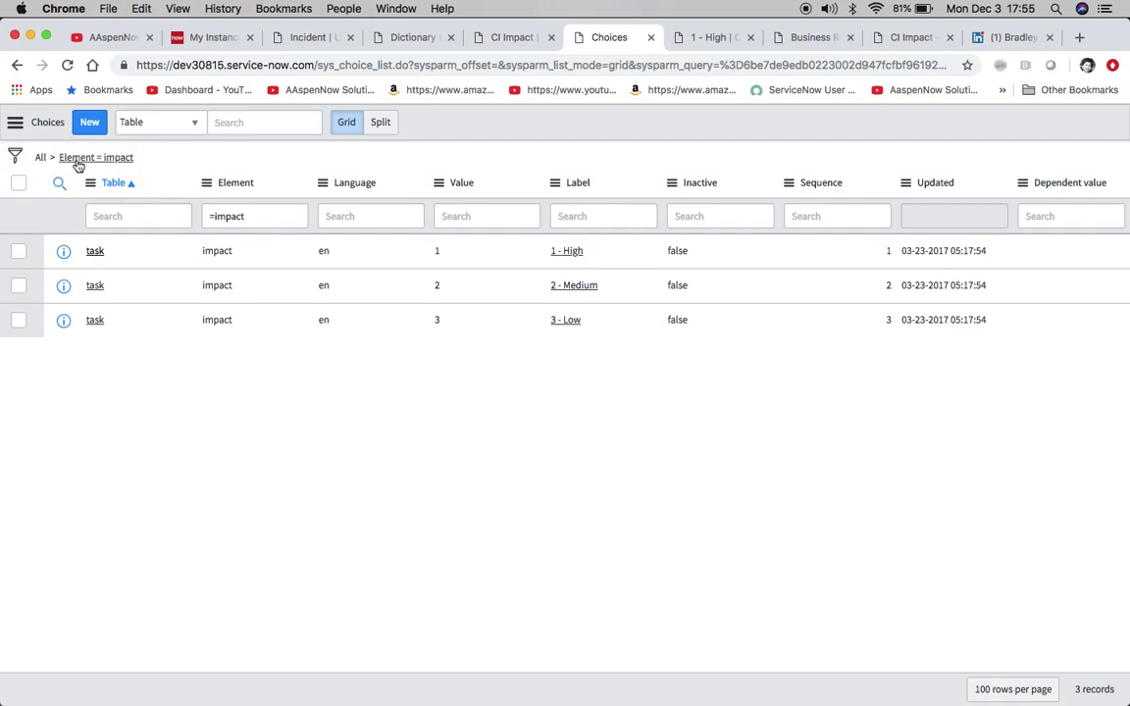
- Review the impact element filter and the 1 - High choice, then view the incident Client Scripts list
left_click(241, 218)
left_click(241, 218)
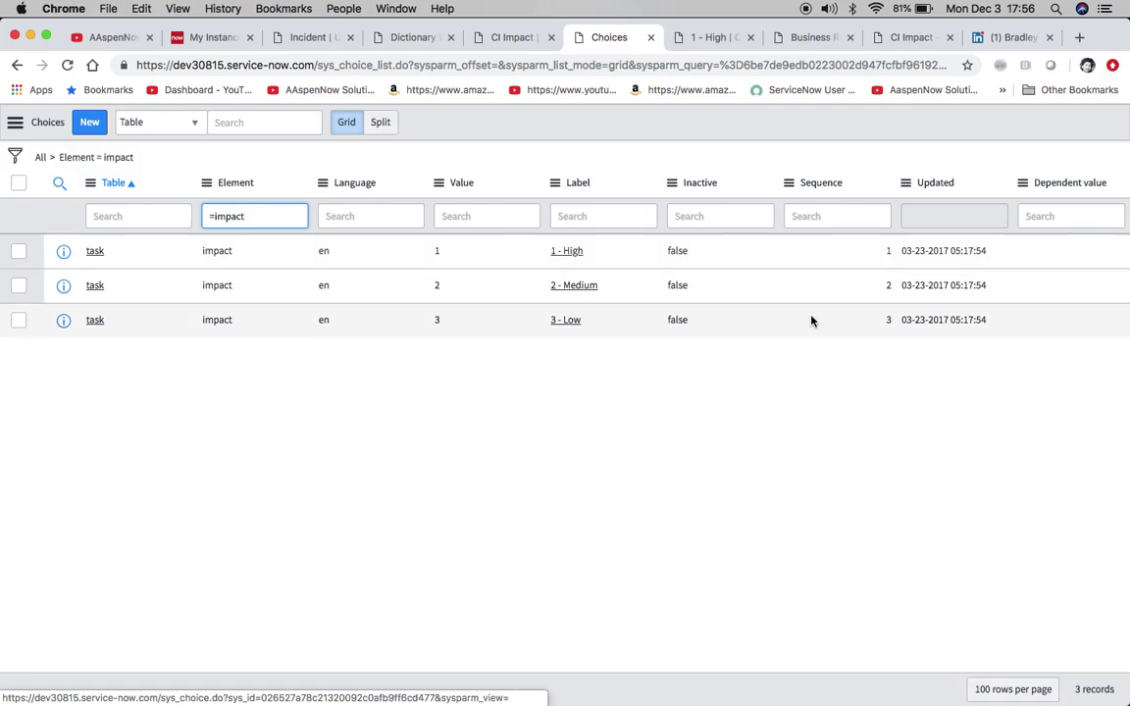
left_click(687, 41)
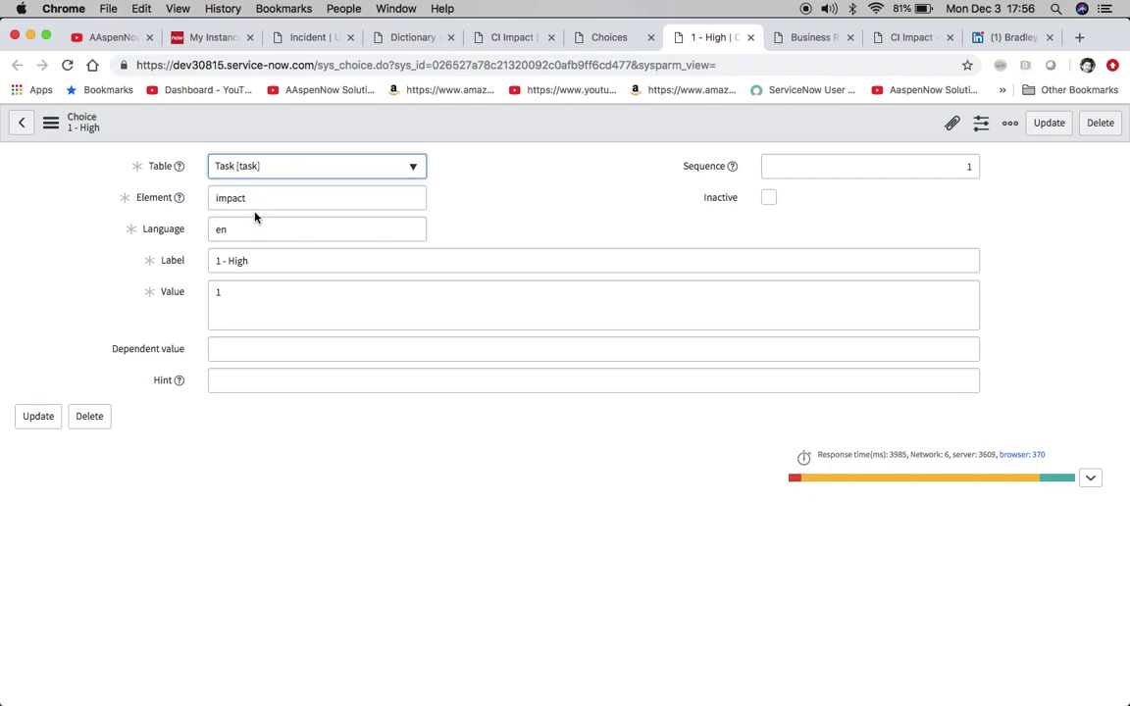
left_click(785, 39)
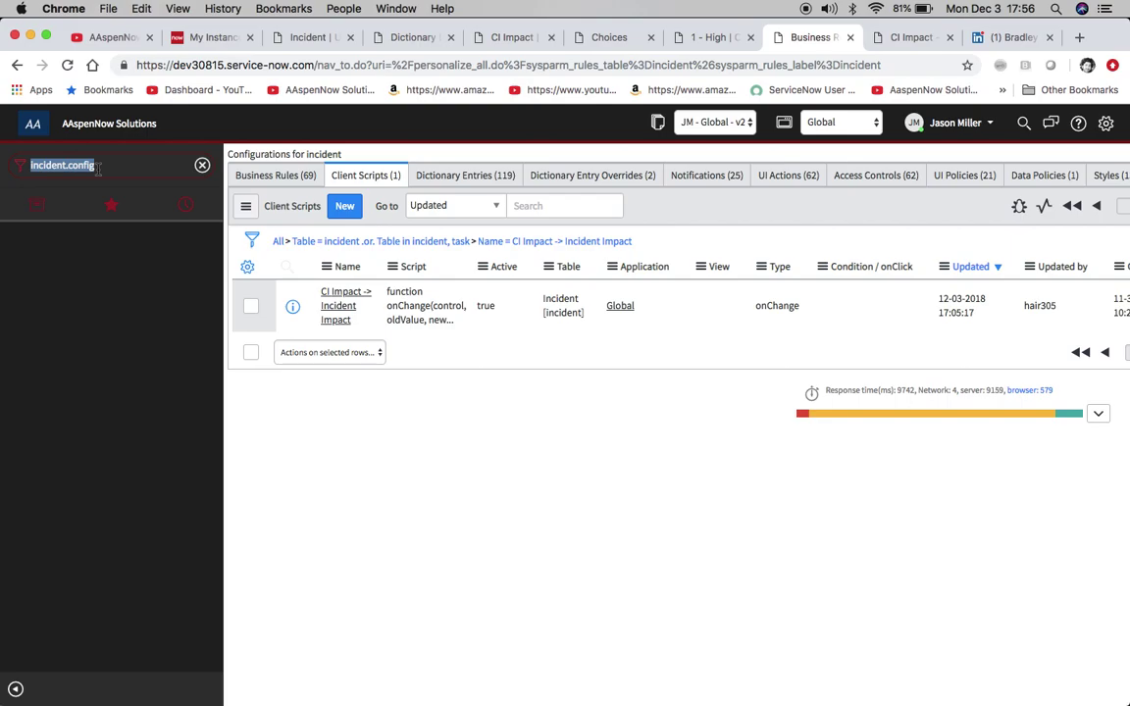
- Open the CI Impact -> Incident Impact script, leaving Desktop, onChange and Global unchanged, and scroll to its code
left_click(895, 39)
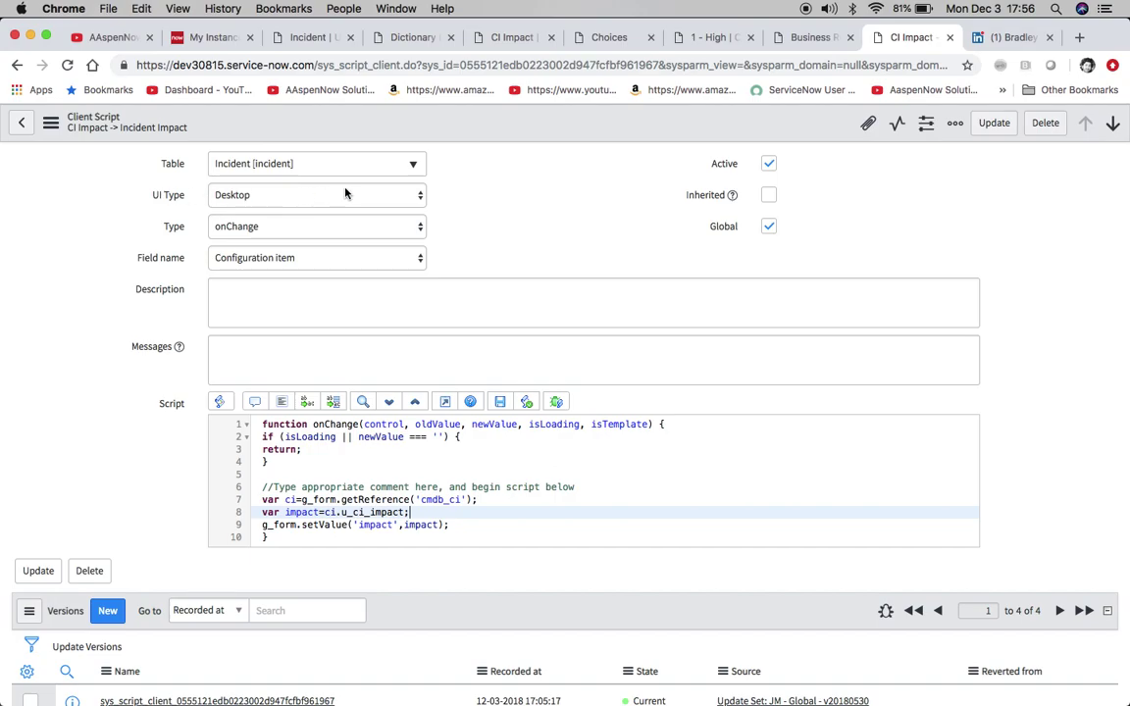
left_click(273, 193)
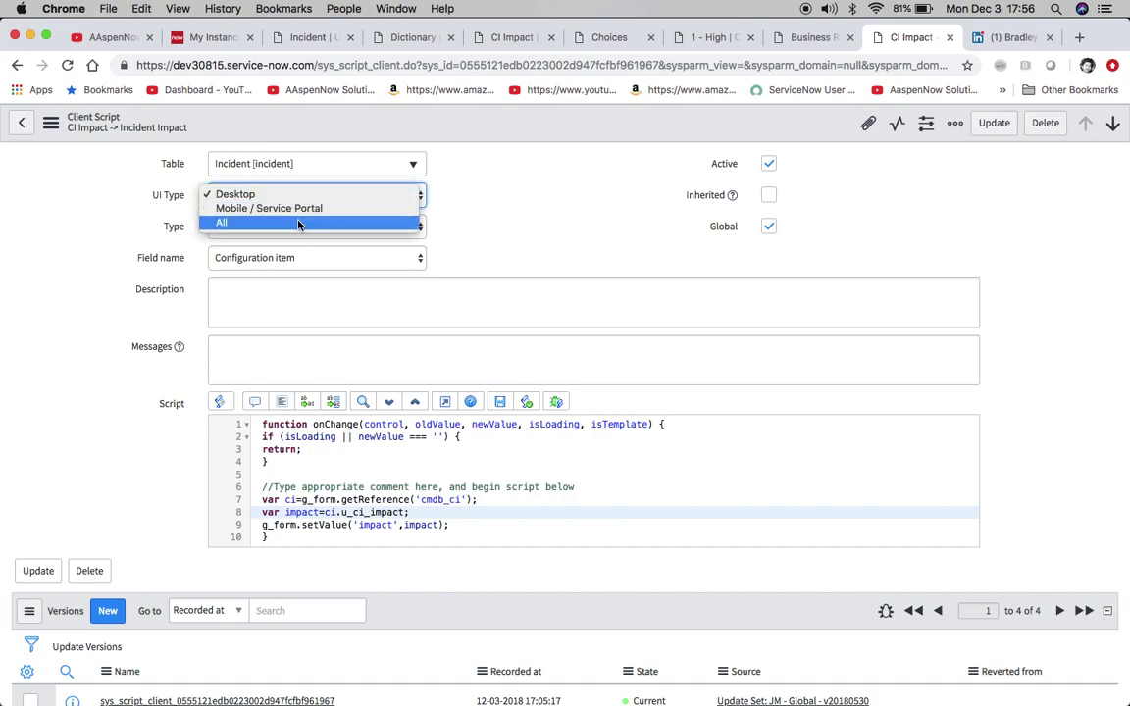
left_click(130, 227)
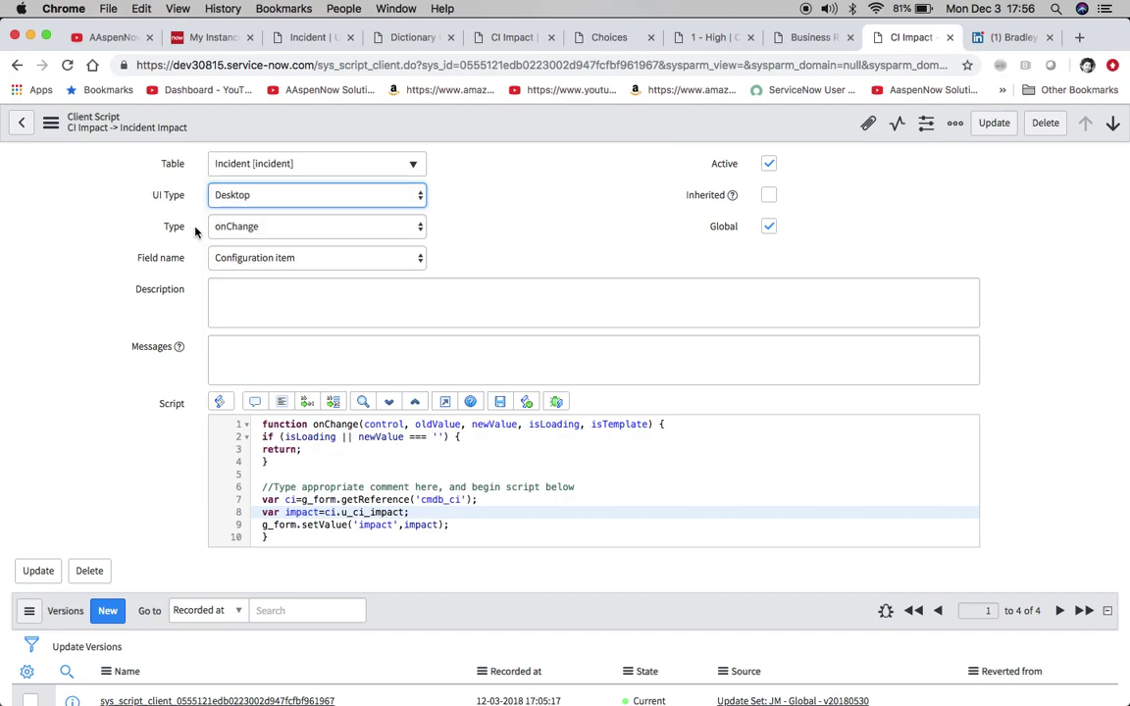
left_click(264, 230)
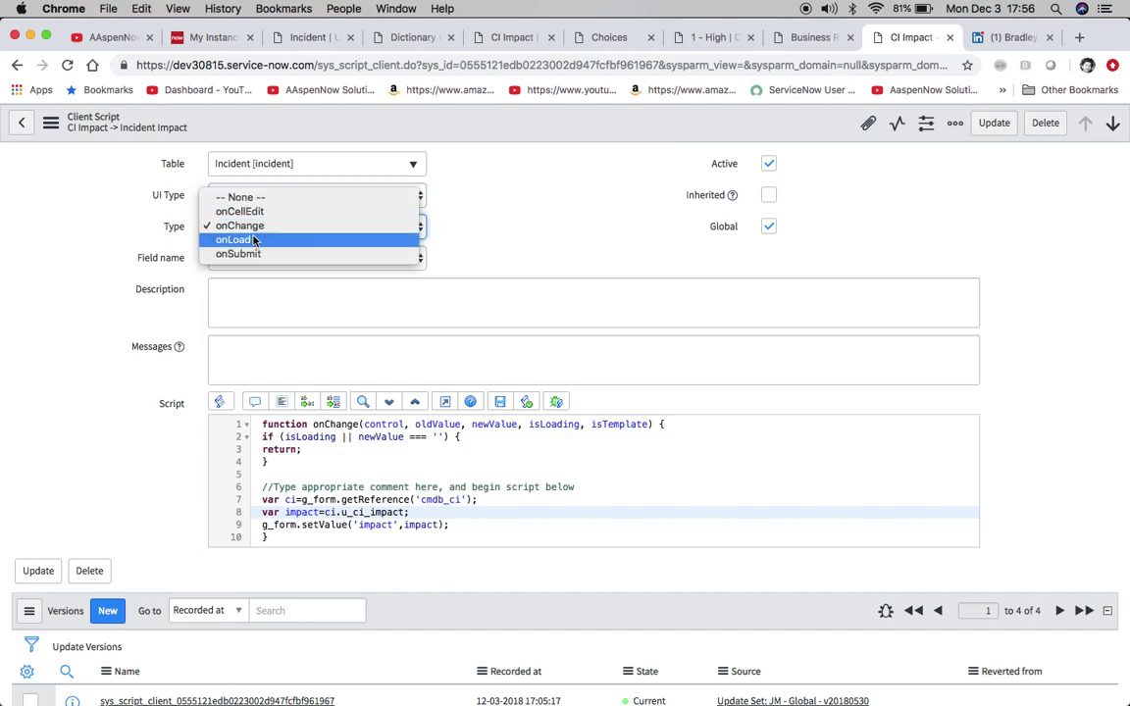
left_click(138, 297)
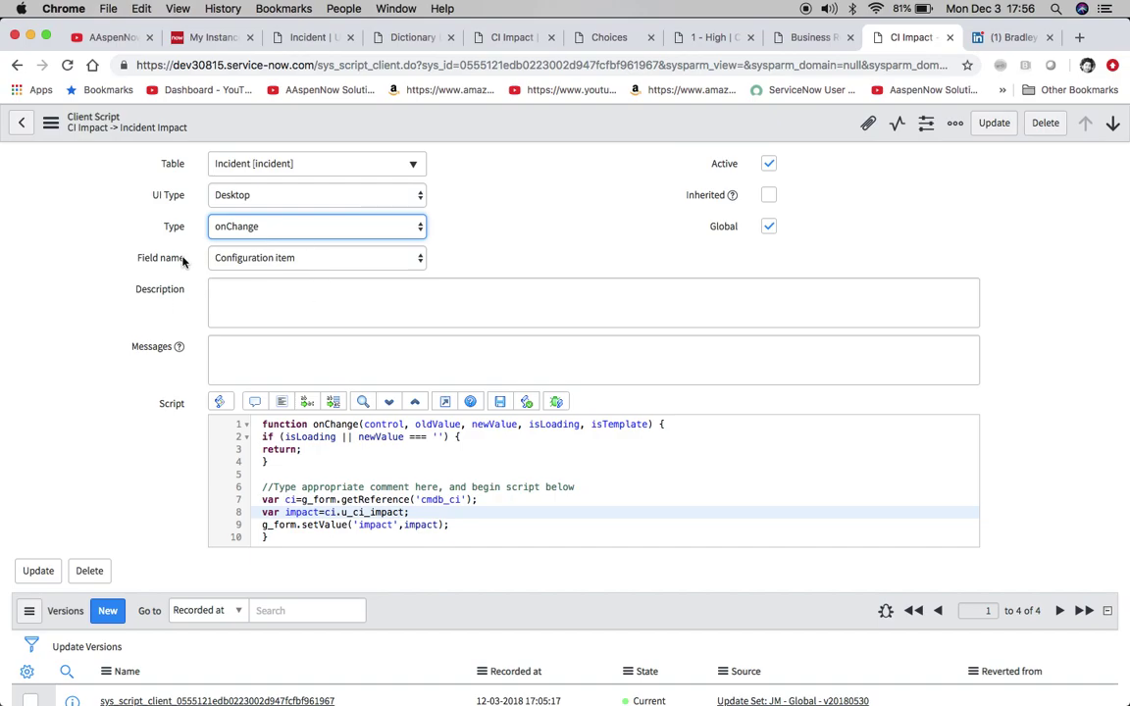
scroll(384, 281, "down", 1)
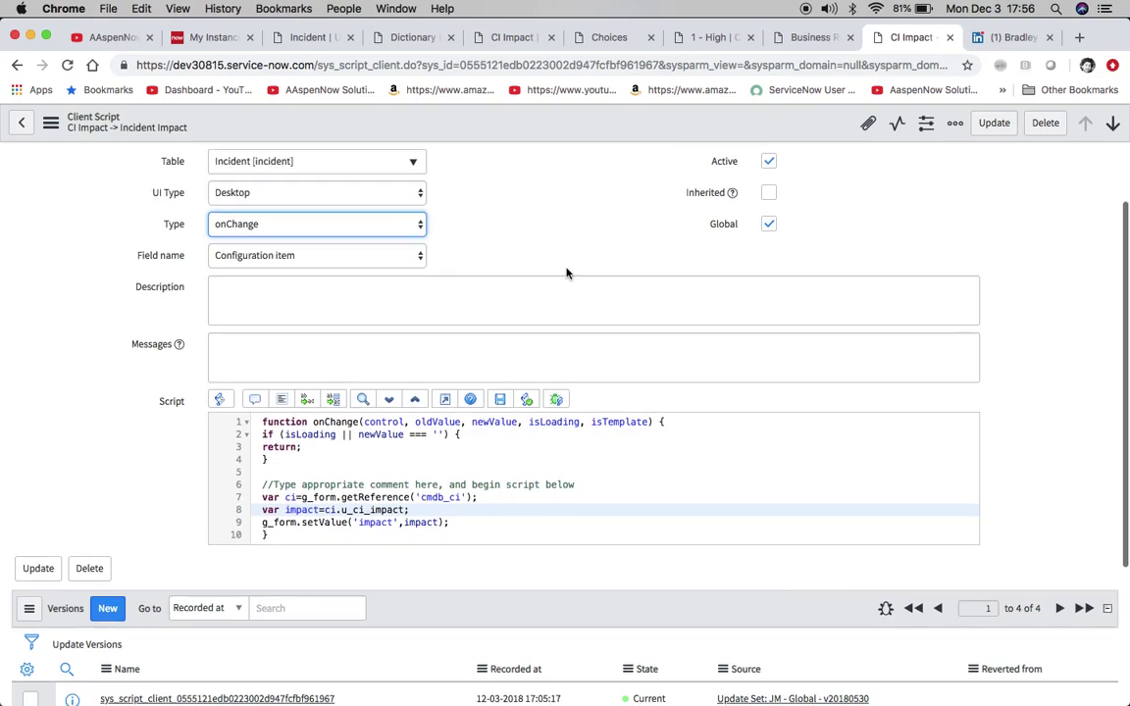
left_click(771, 224)
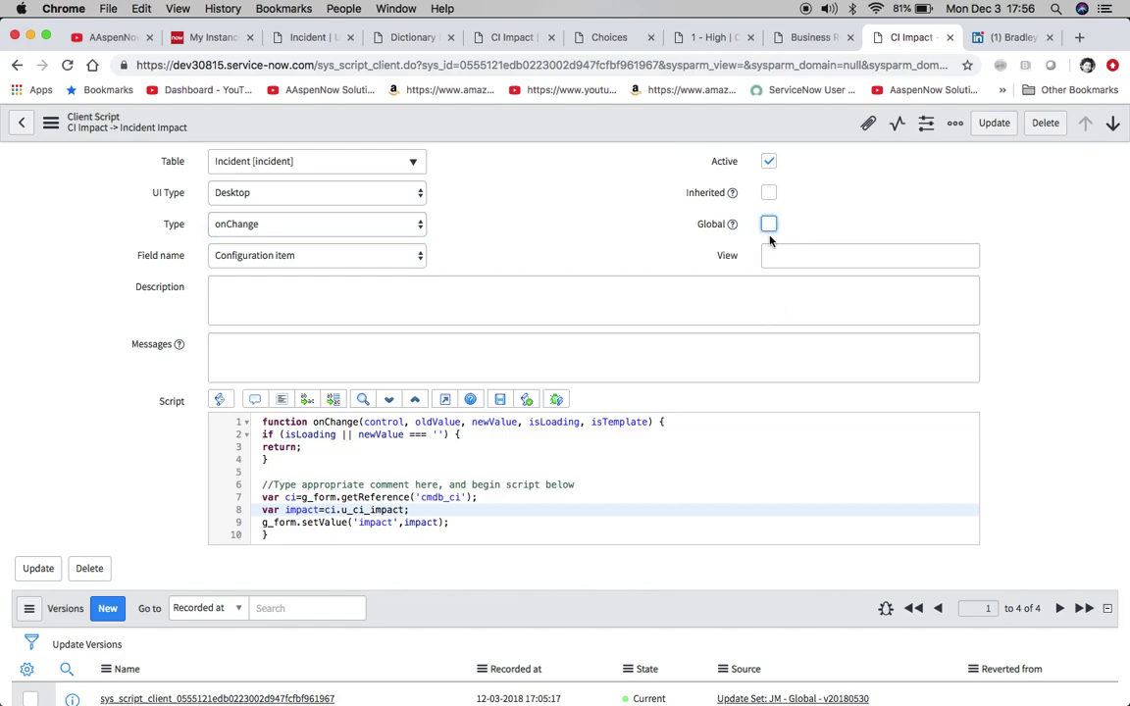
left_click(767, 226)
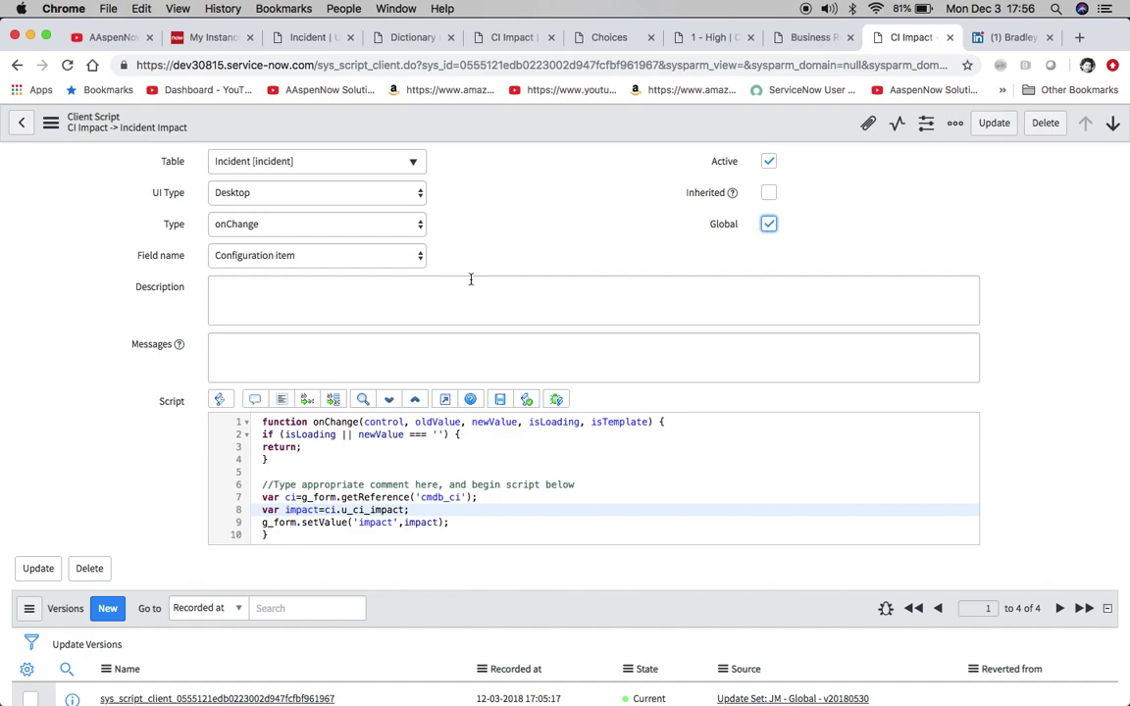
scroll(471, 280, "down", 4)
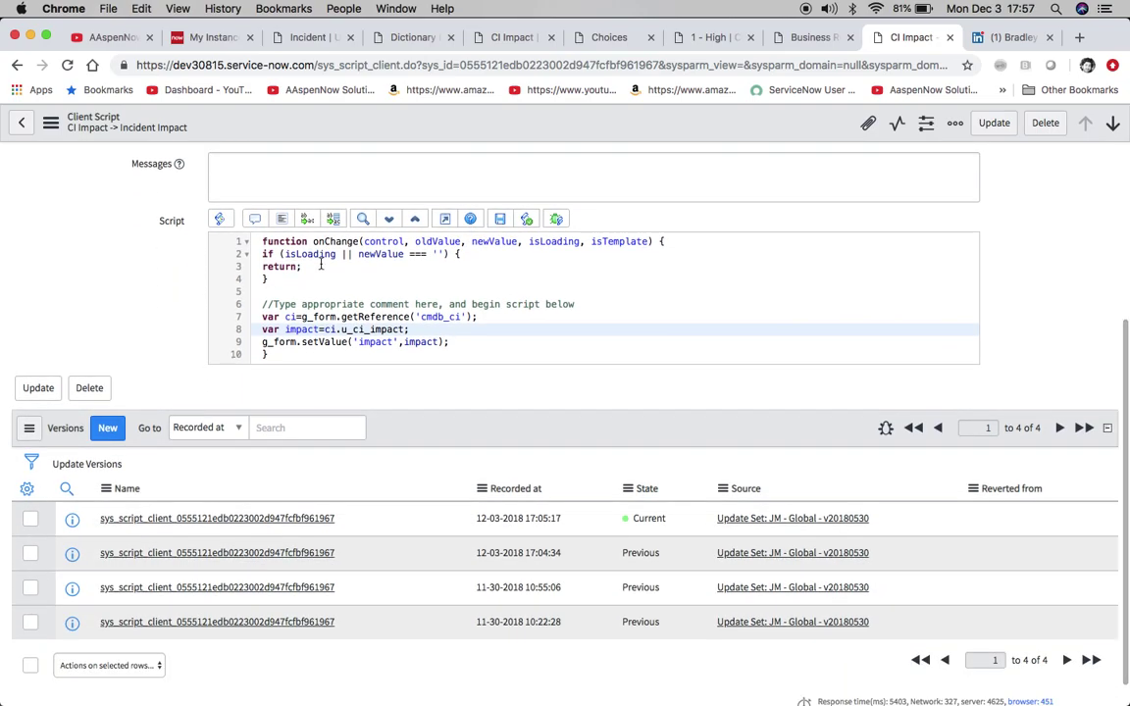
- Highlight script lines 7–9 and the ci variable that fetches the configuration item
left_click(263, 316)
left_click_drag(263, 317, 455, 341)
left_click(455, 342)
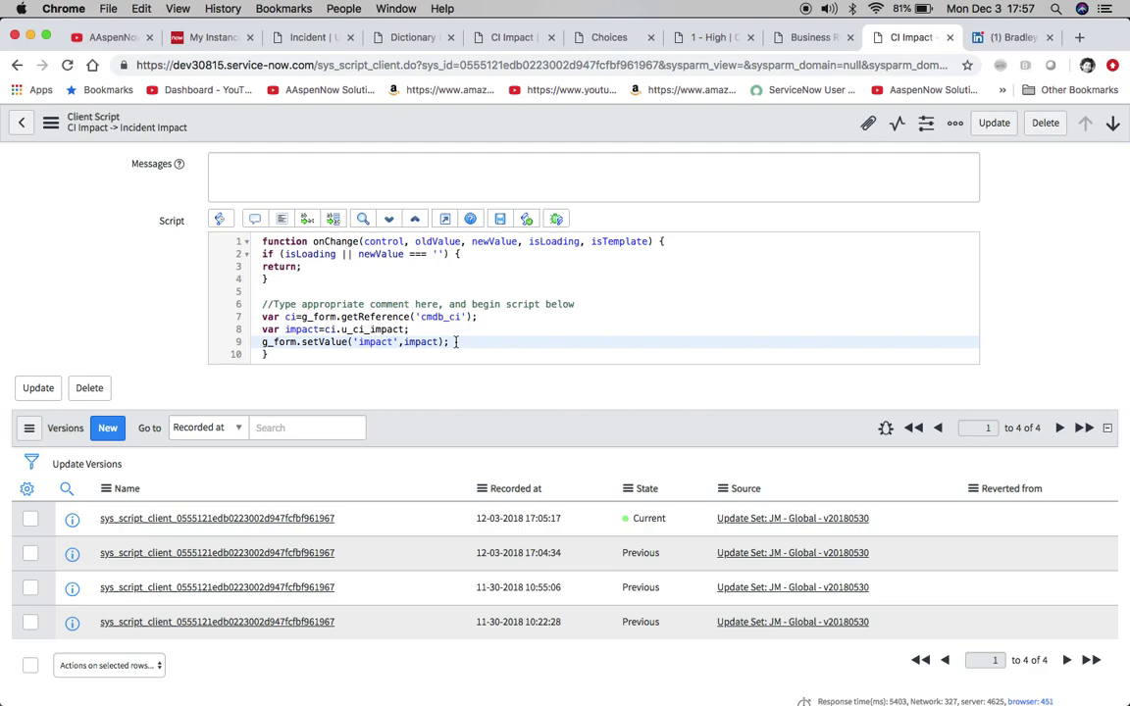
left_click(285, 316)
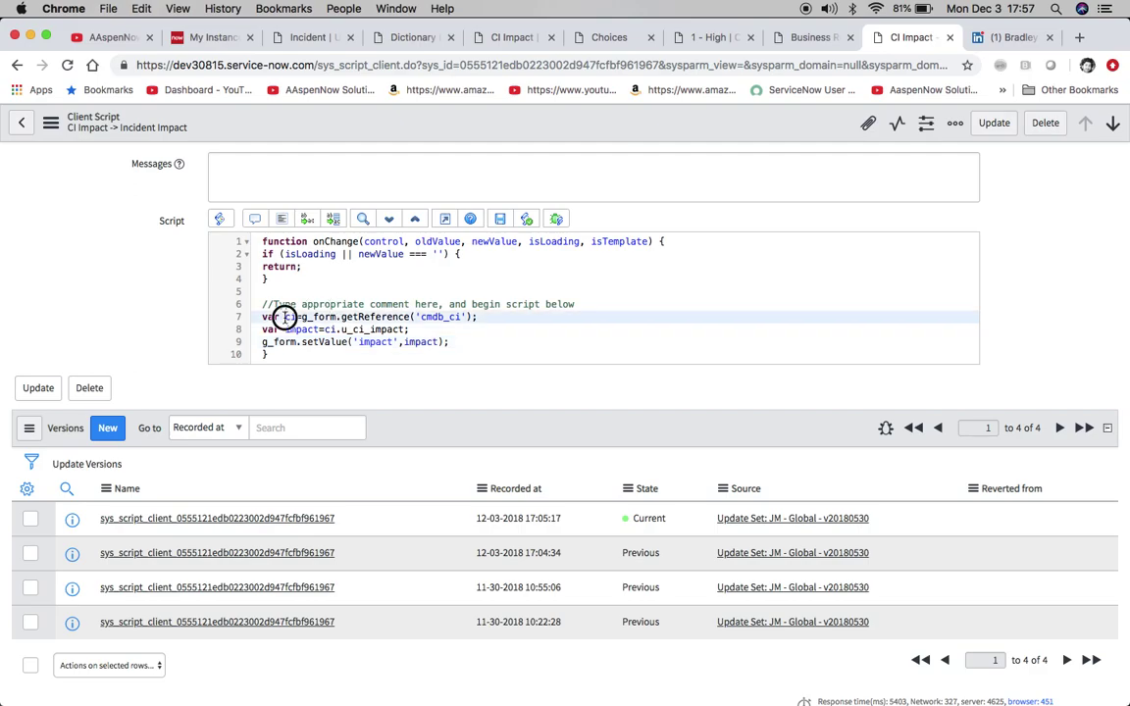
double_click(290, 317)
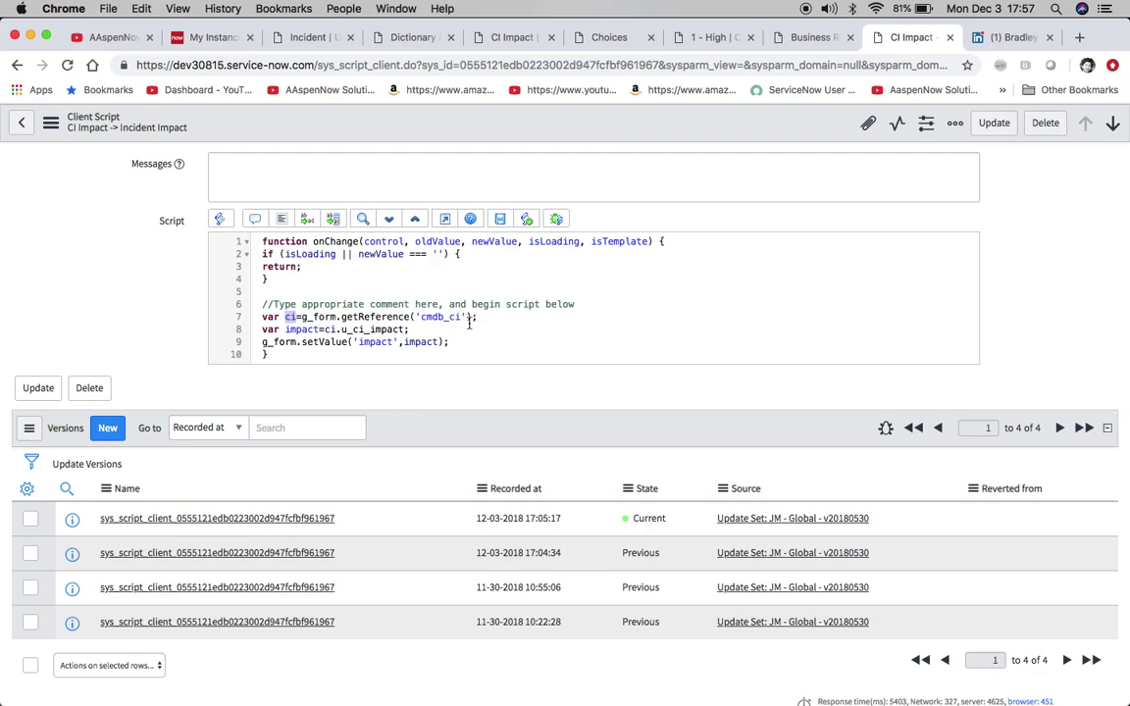
- Point out the u_ci_impact read and the Impact assignment, then move to the LinkedIn profile
left_click(289, 331)
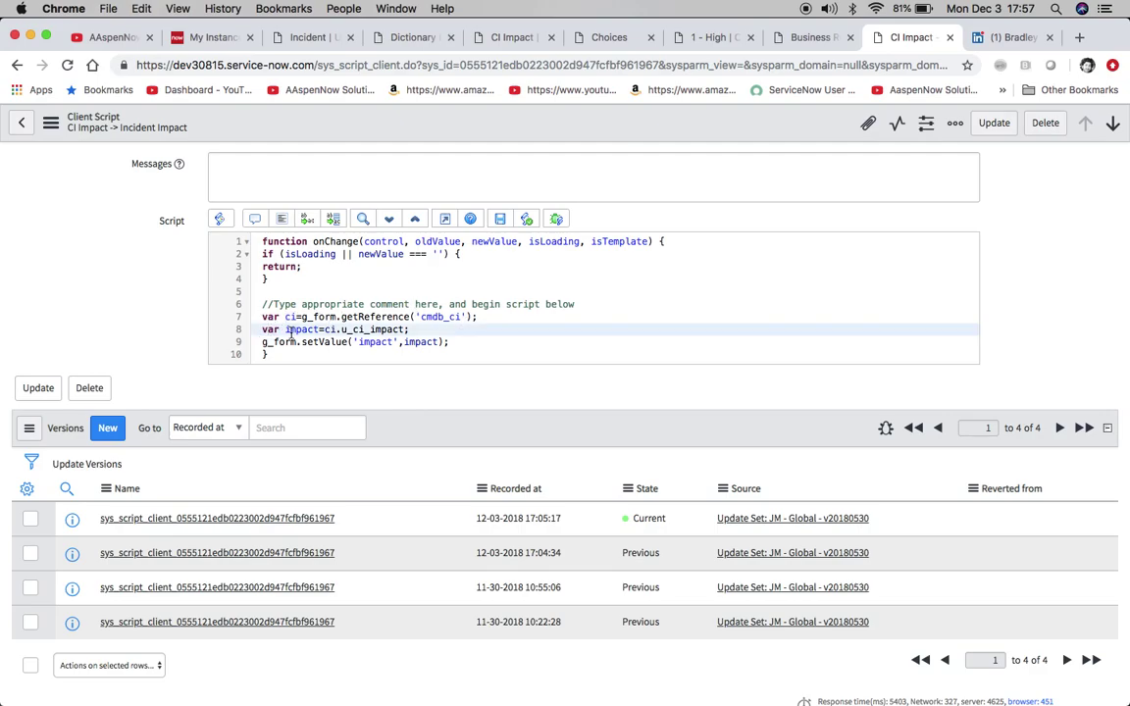
left_click(341, 330)
left_click_drag(342, 329, 406, 330)
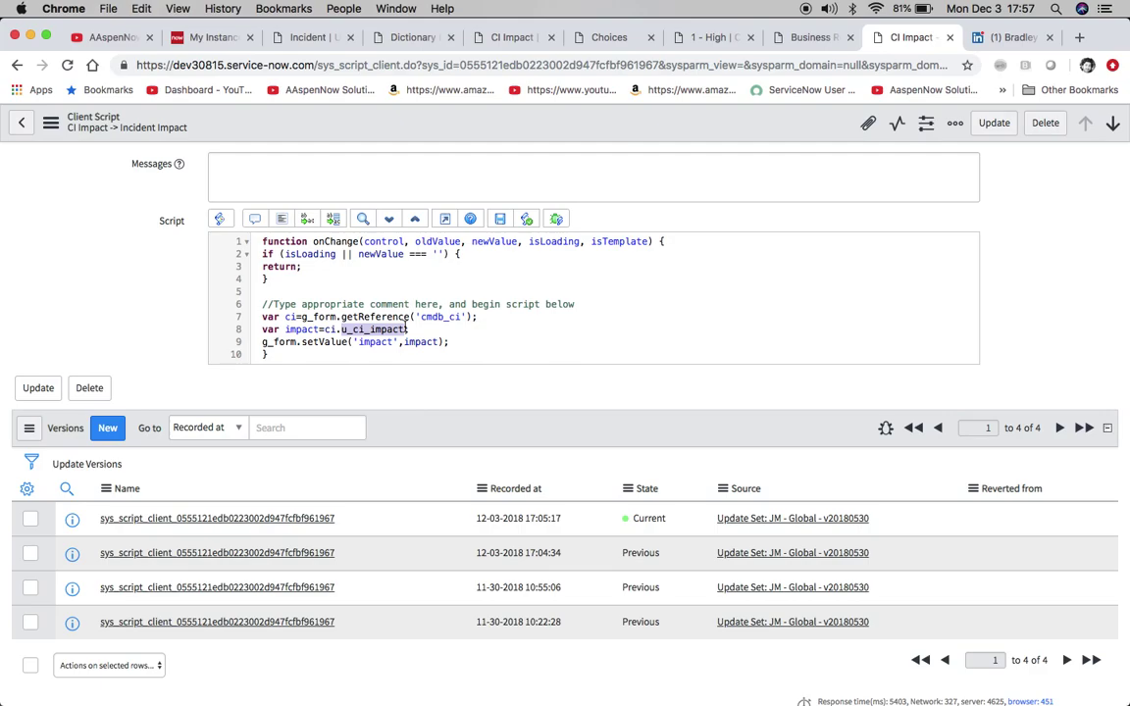
left_click(406, 330)
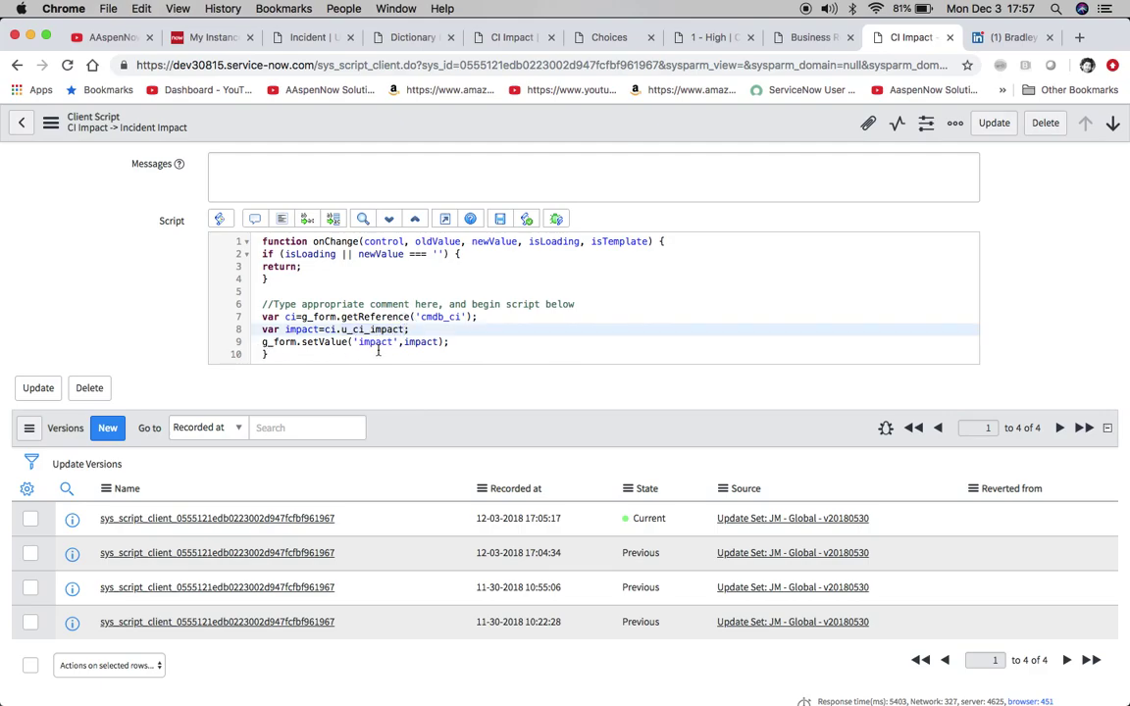
left_click(420, 342)
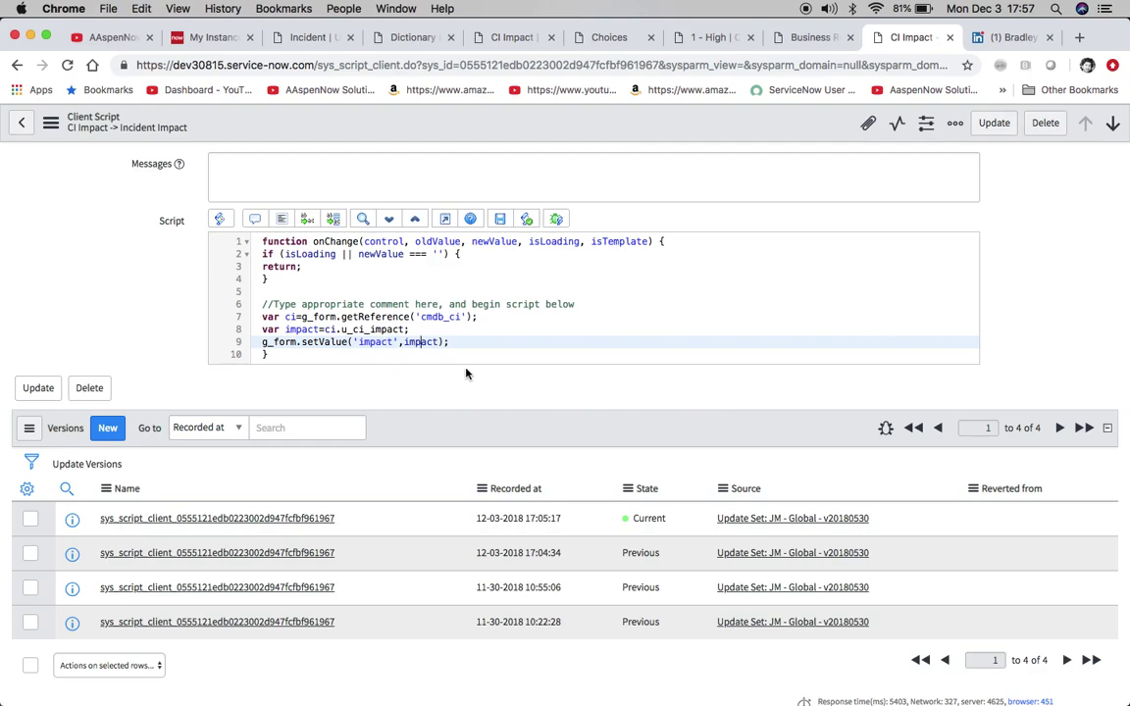
scroll(663, 361, "up", 5)
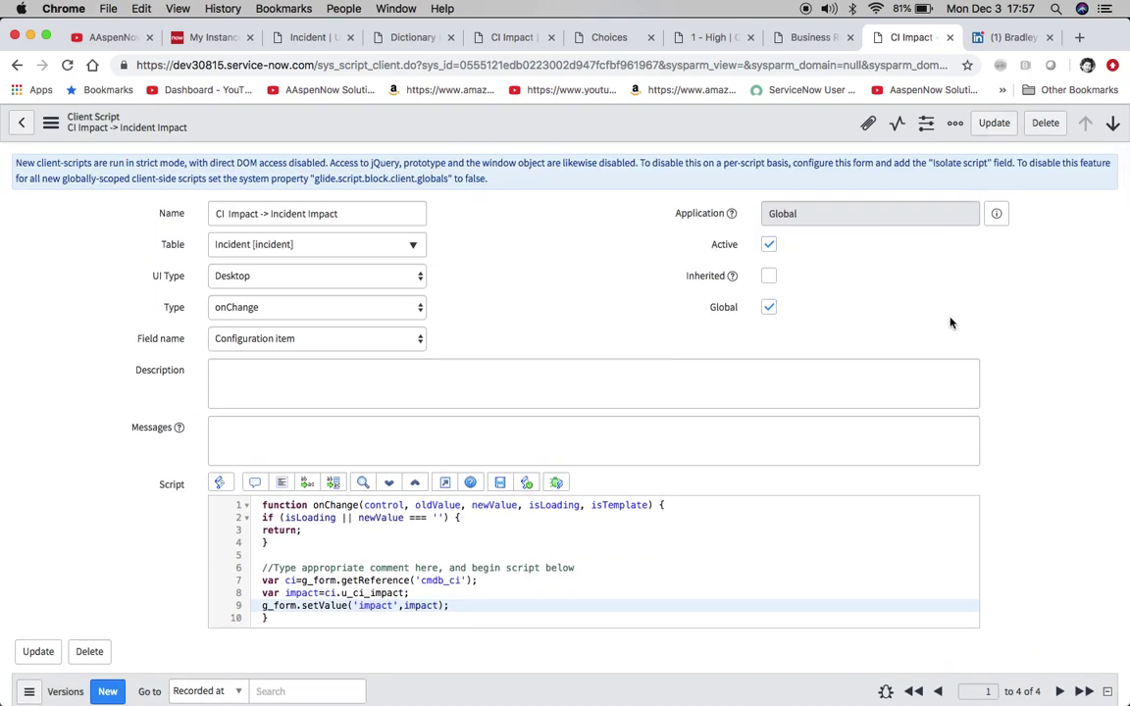
left_click(1002, 39)
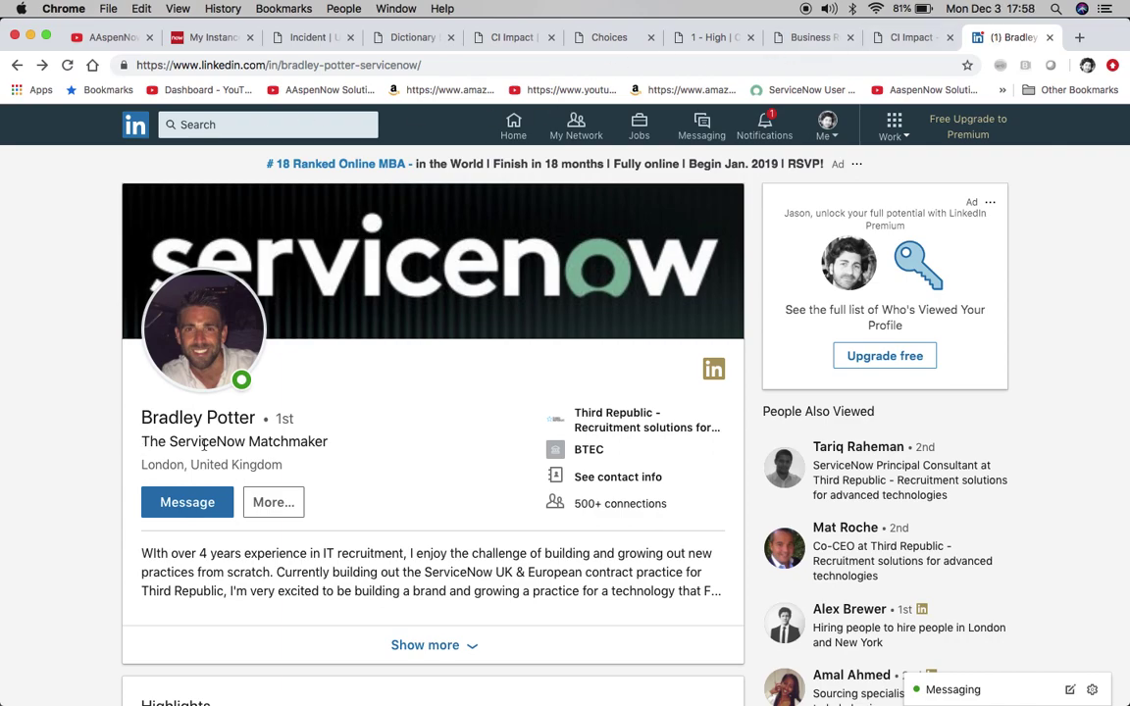
key("super+Tab")
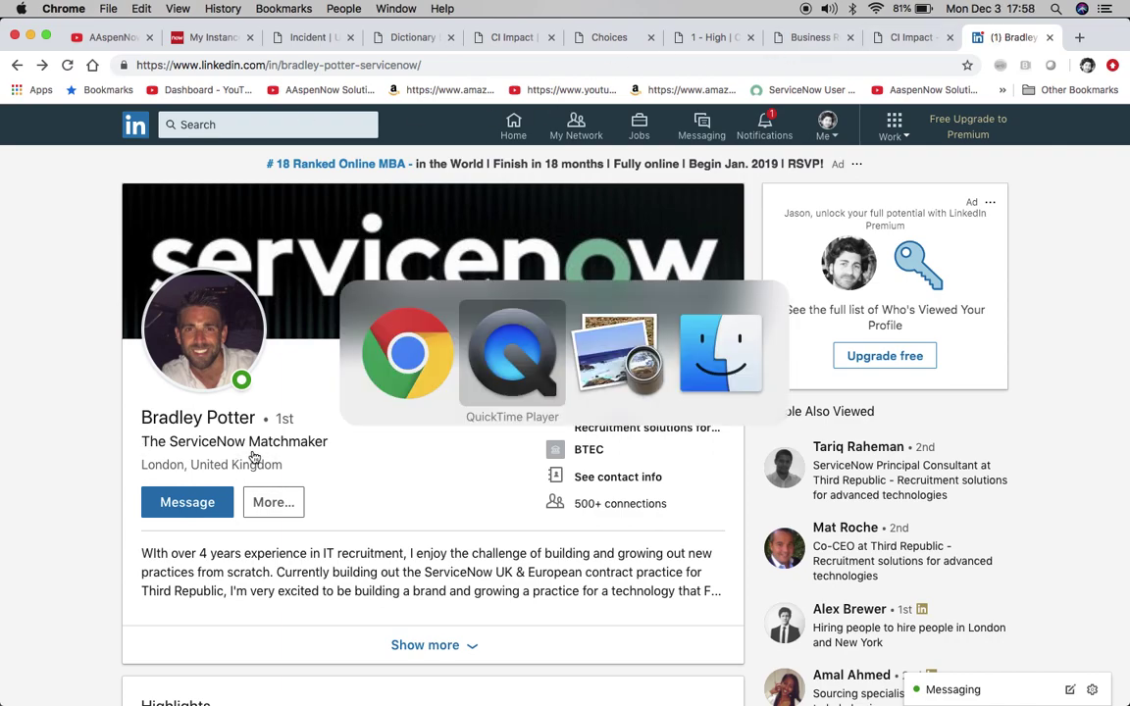
key("super+Tab")
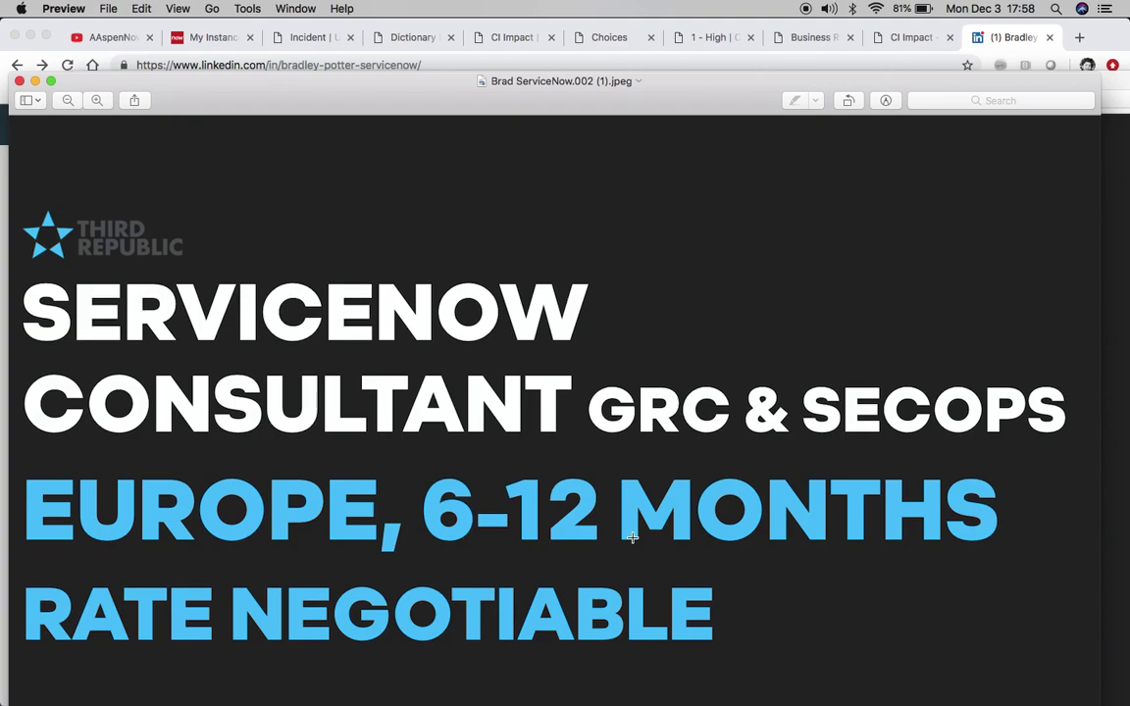
key("super+Tab")
key("super+Tab")
key("super+Tab")
key("super+Tab")
left_click(432, 58)
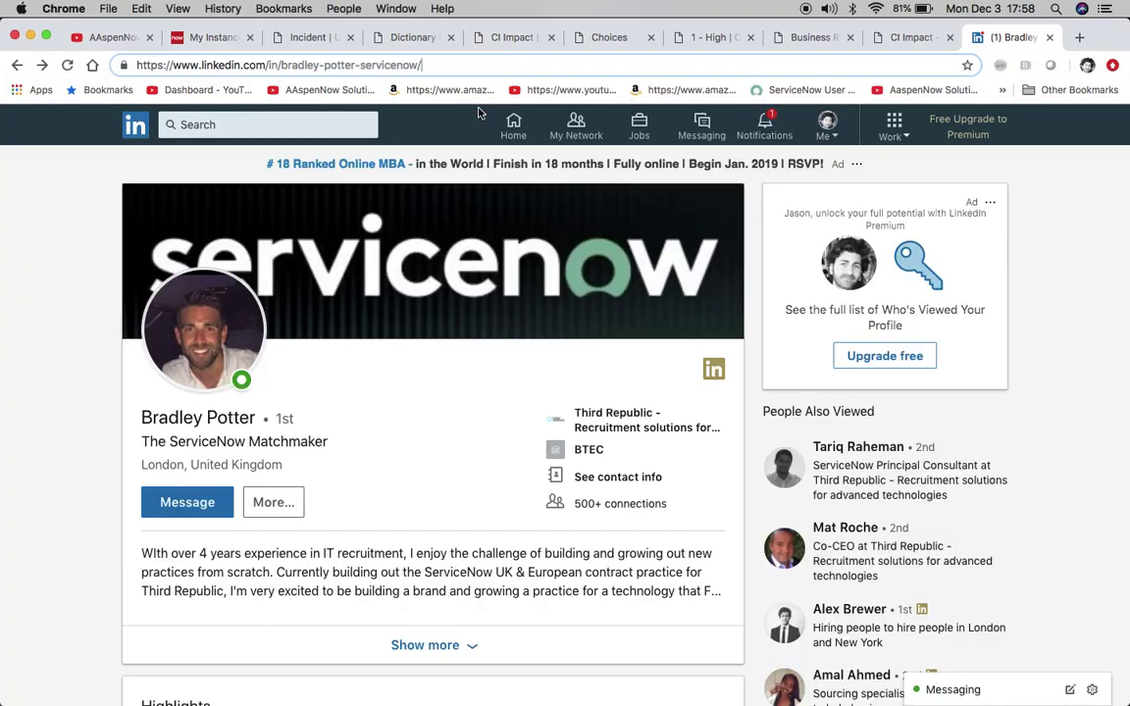
key("super+Tab")
key("super+Tab")
key("super+Tab")
key("super+Tab")
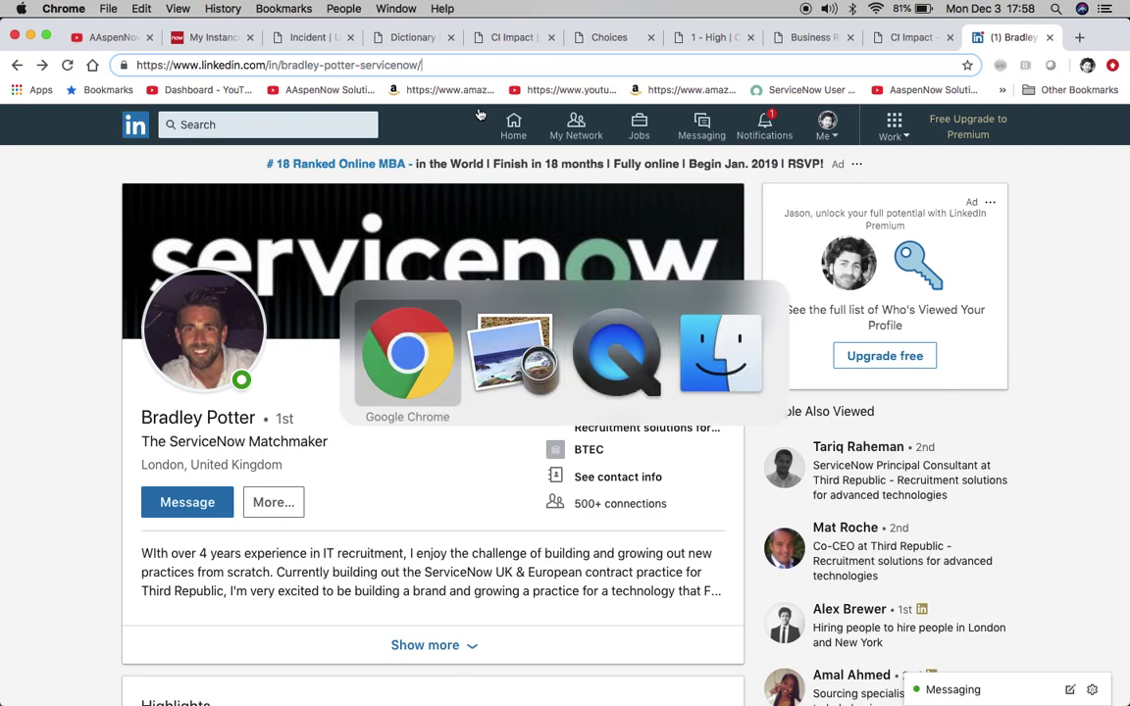
key("super+Tab")
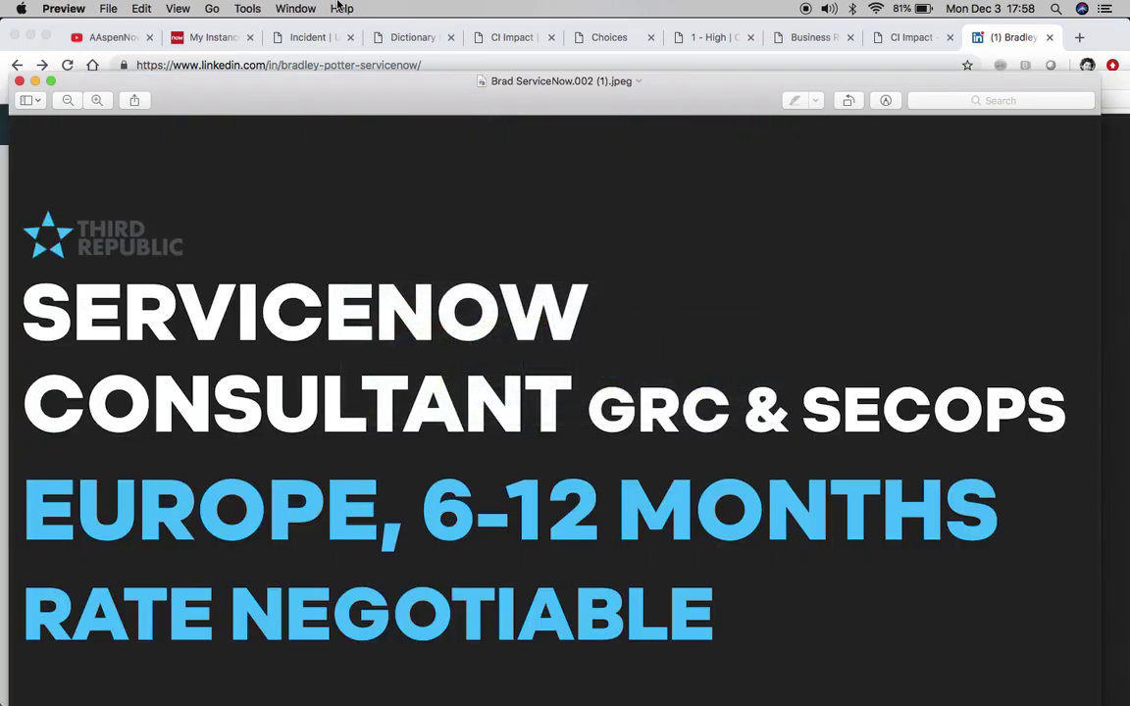
left_click(293, 9)
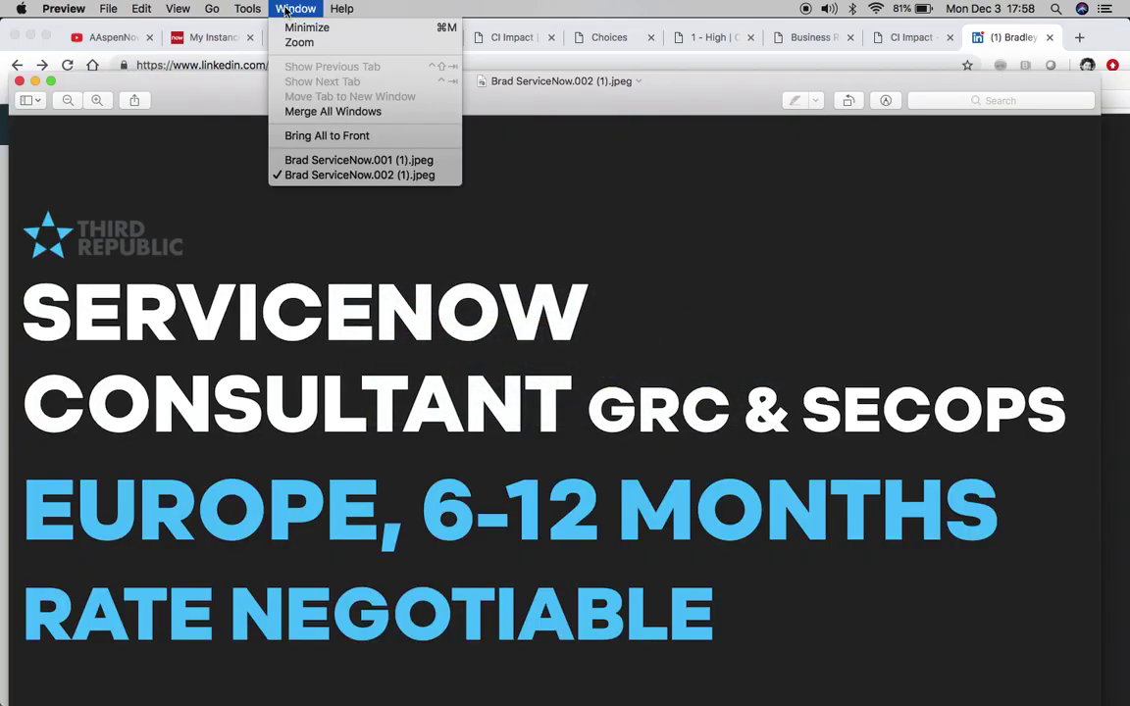
left_click(321, 160)
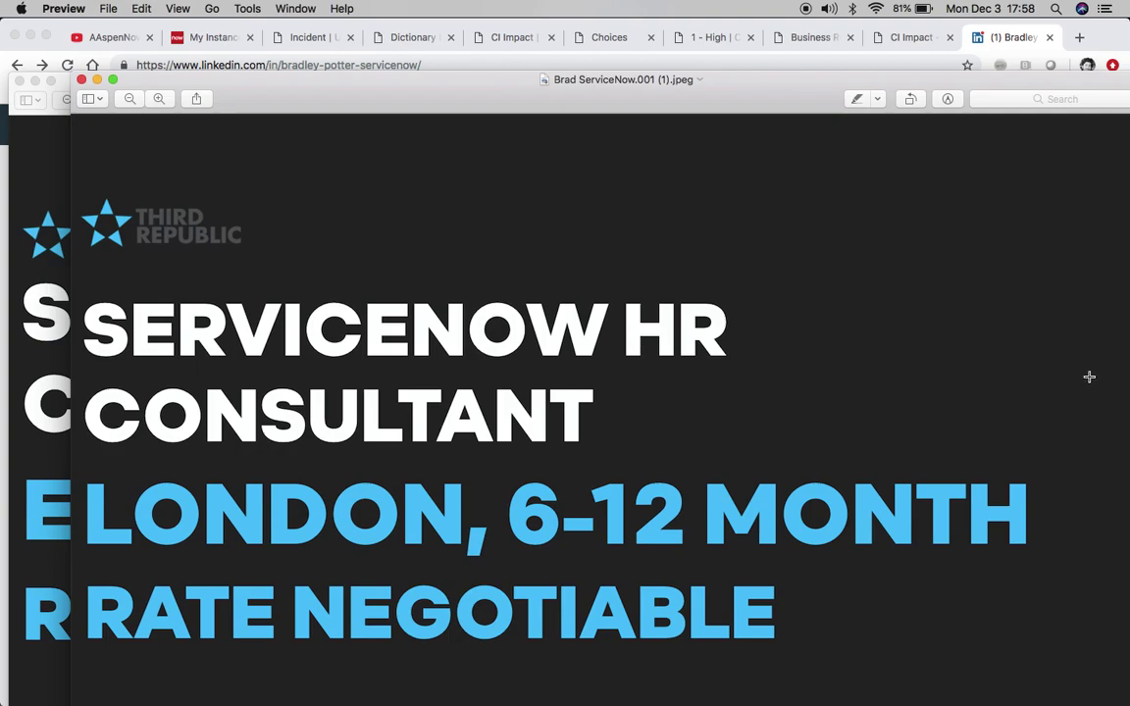
left_click(993, 41)
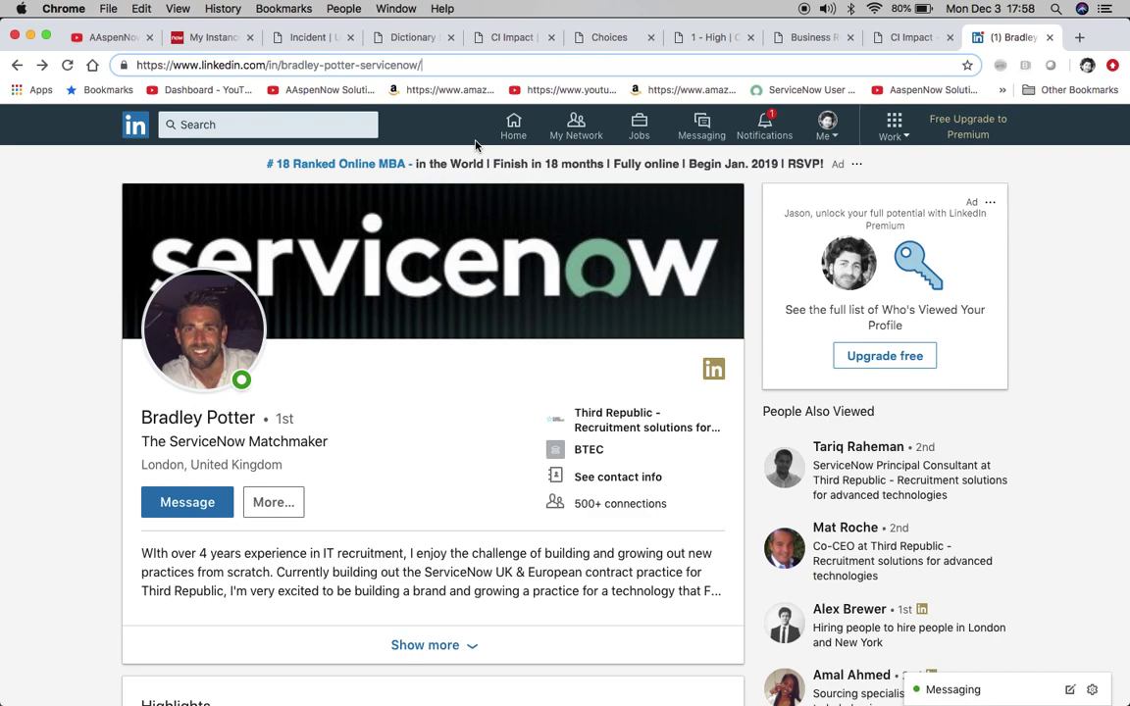
left_click(291, 37)
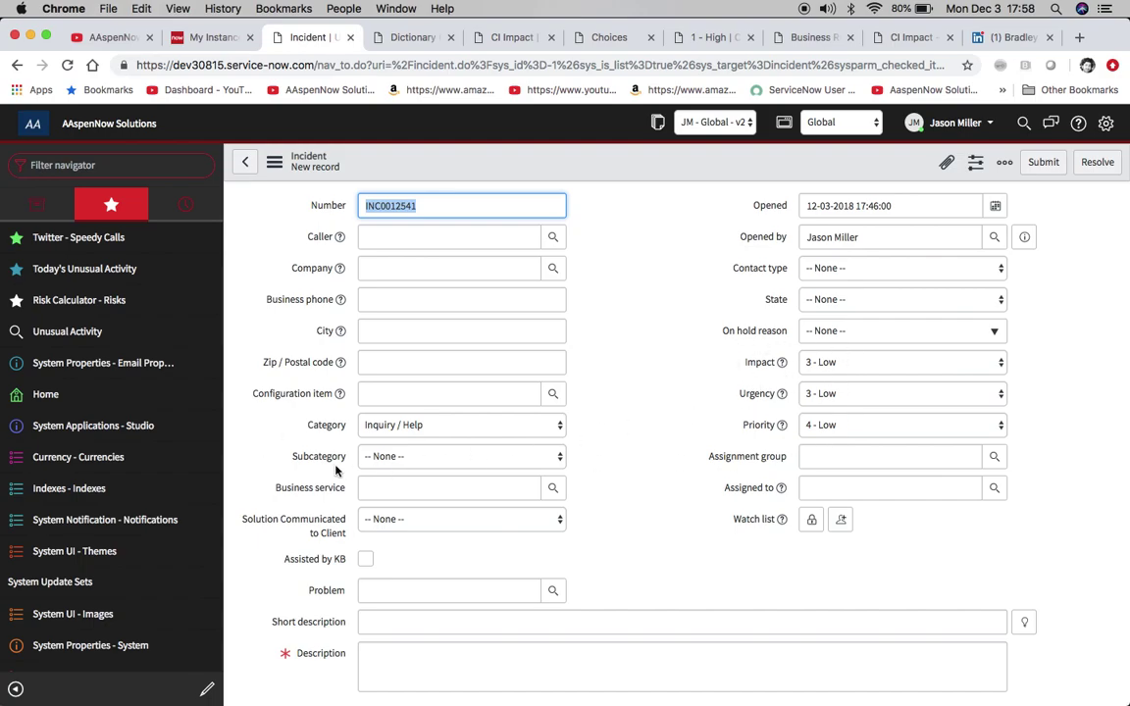
- Set Configuration item to 3D Pinball via *3d, making Impact 1 - High, and open its record
left_click(428, 396)
type("*")
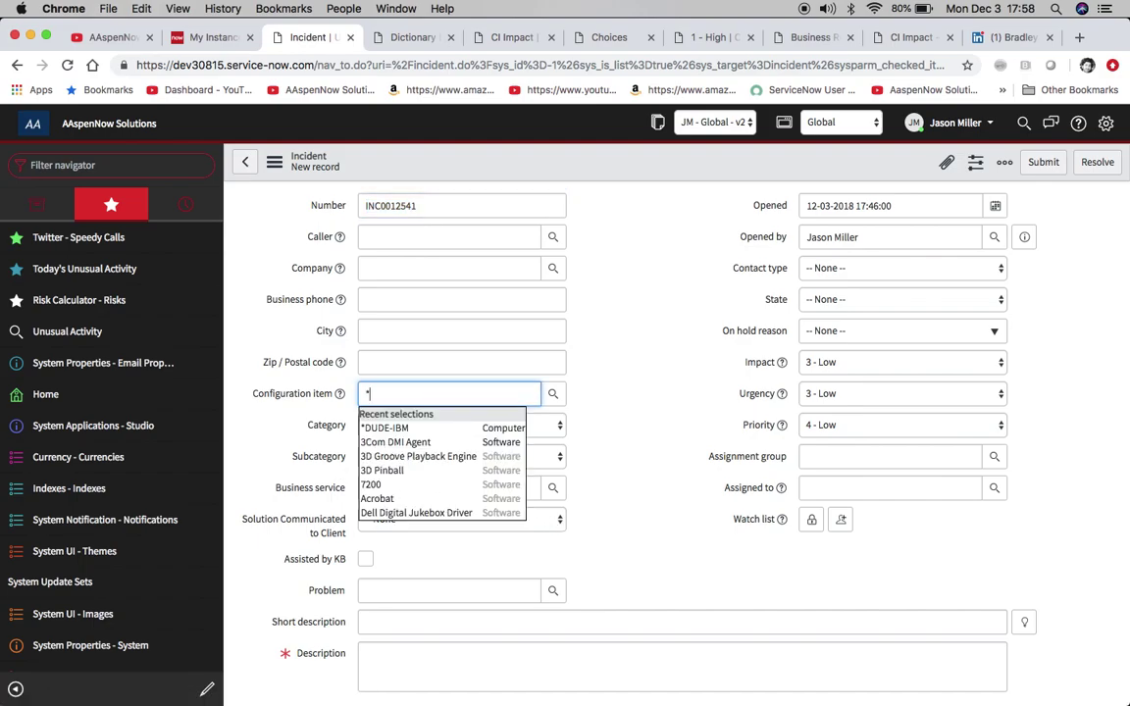
type("3d")
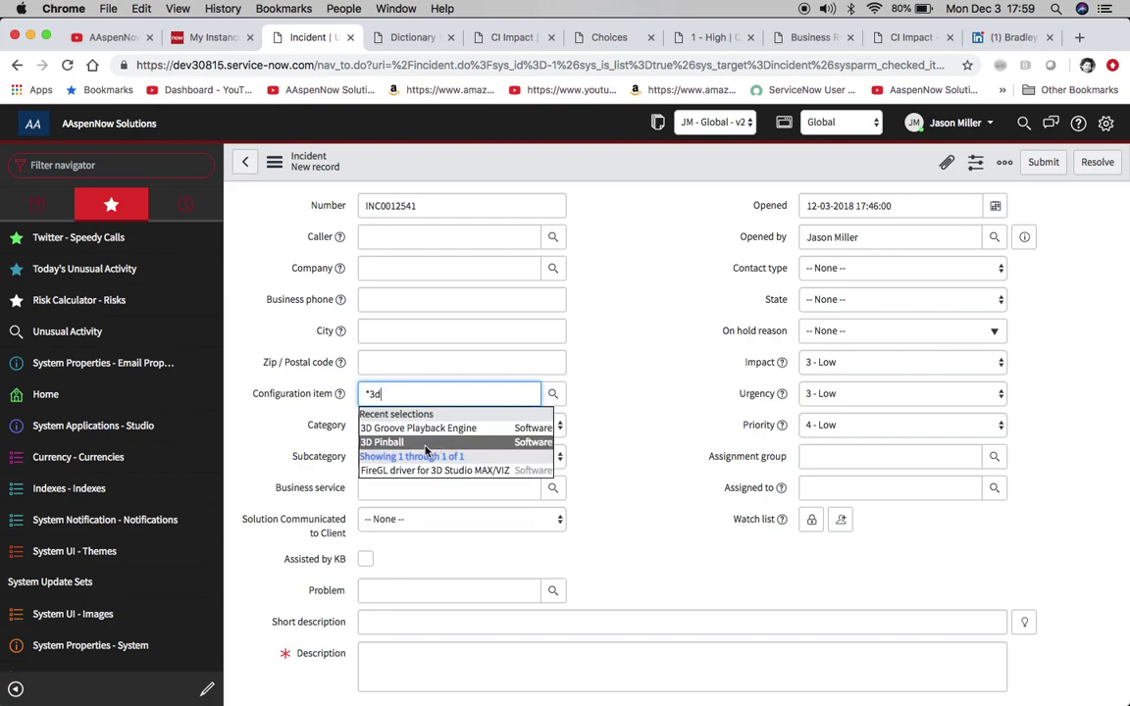
left_click(425, 446)
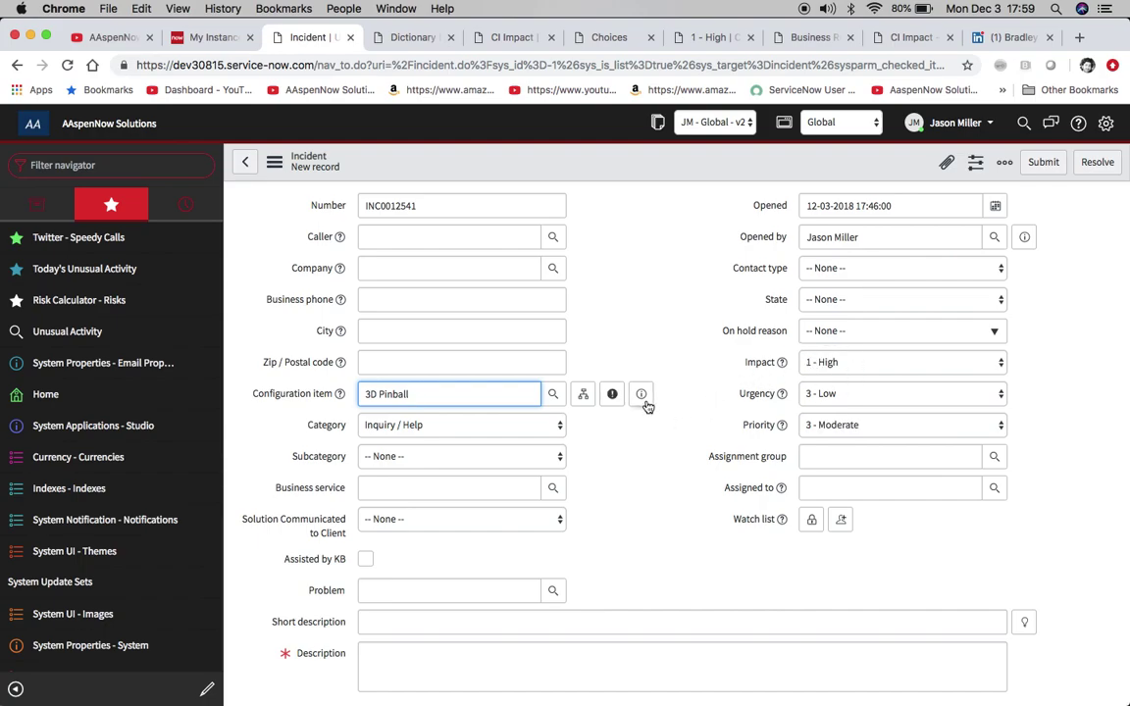
left_click(644, 397)
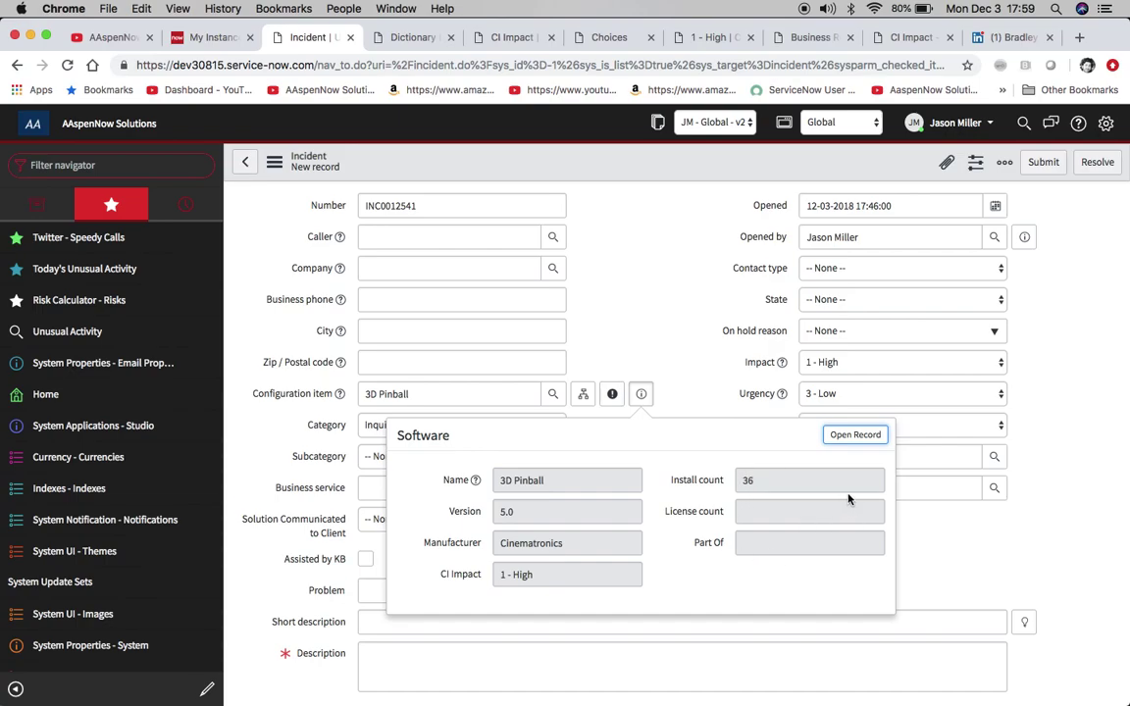
left_click(849, 433)
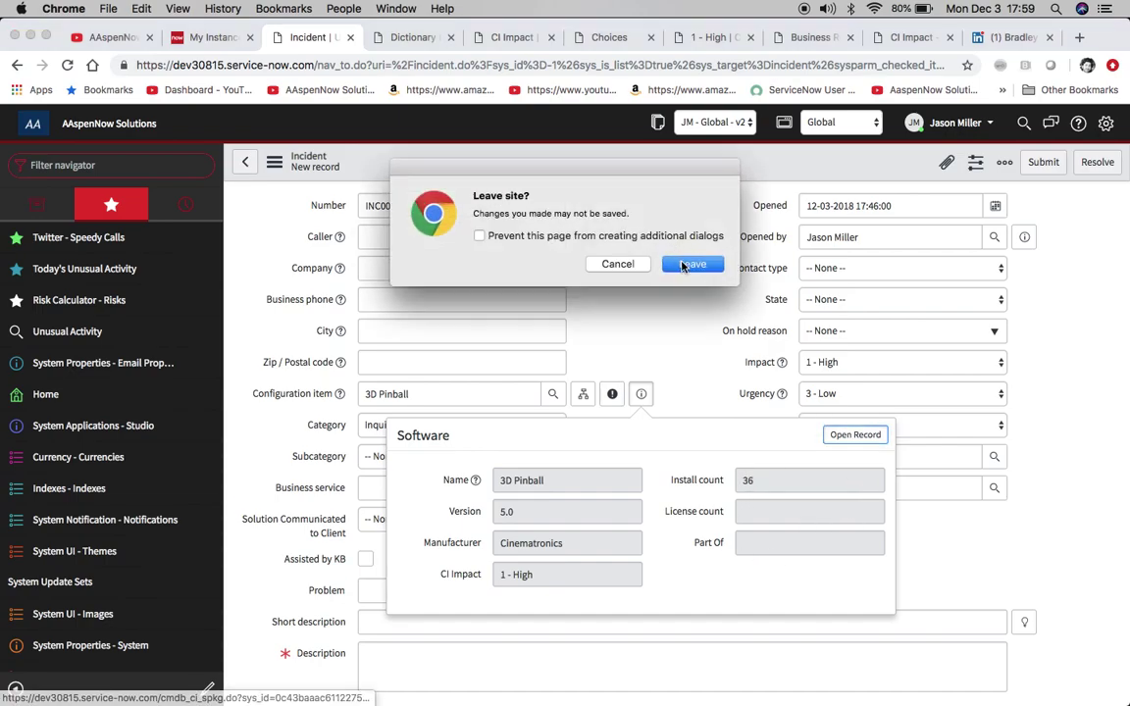